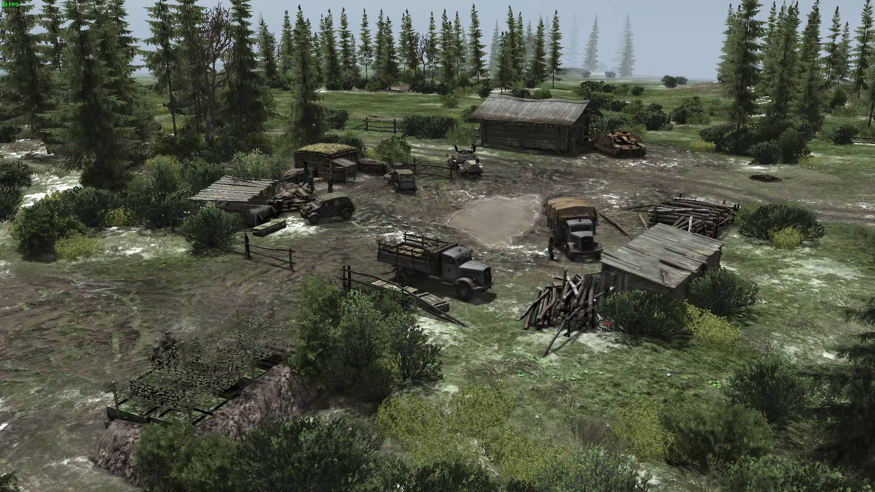
Show the interface and open the mission editor's entity browser over the vehicle yard.
{"action": "middle_click_drag", "start_coordinate": [464, 318], "coordinate": [482, 317]}
{"action": "key", "text": "ctrl+i"}
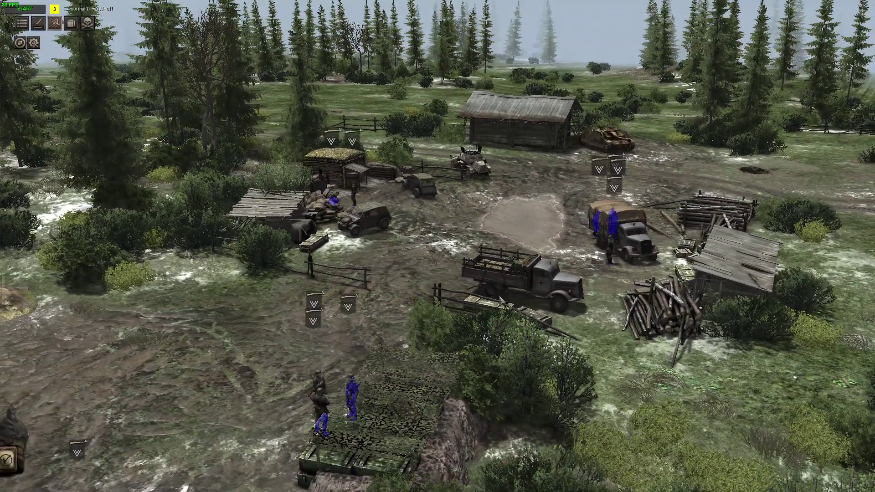
{"action": "middle_click_drag", "start_coordinate": [503, 264], "coordinate": [438, 267]}
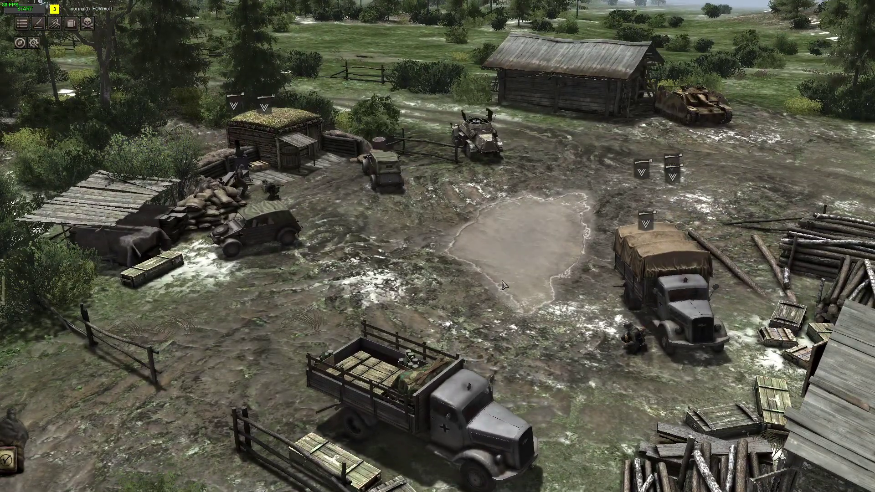
{"action": "scroll", "coordinate": [502, 281], "scroll_direction": "down", "scroll_amount": 2}
{"action": "key", "text": "F3"}
{"action": "middle_click_drag", "start_coordinate": [501, 281], "coordinate": [537, 287]}
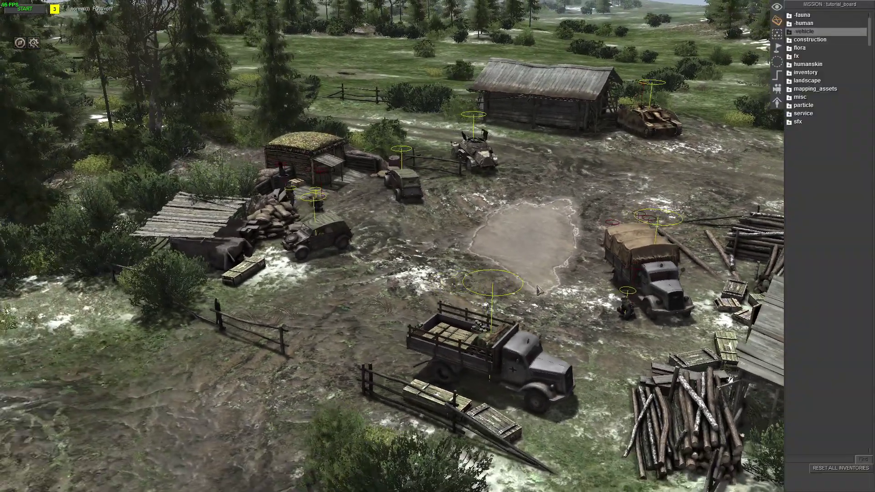
Place a German blitz3_6 truck from the car category at the bare dirt patch, then reposition and turn it beside the patch.
{"action": "left_click", "coordinate": [788, 32]}
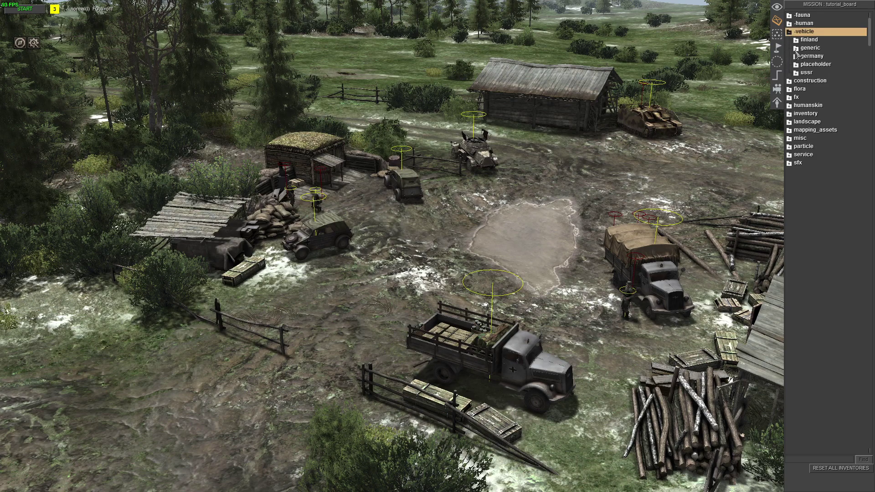
{"action": "left_click", "coordinate": [797, 57]}
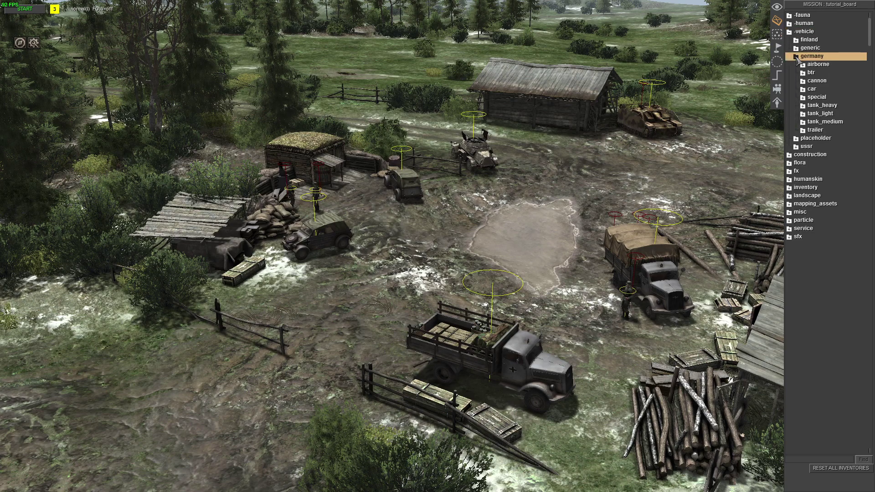
{"action": "left_click", "coordinate": [809, 90]}
{"action": "left_click", "coordinate": [817, 105]}
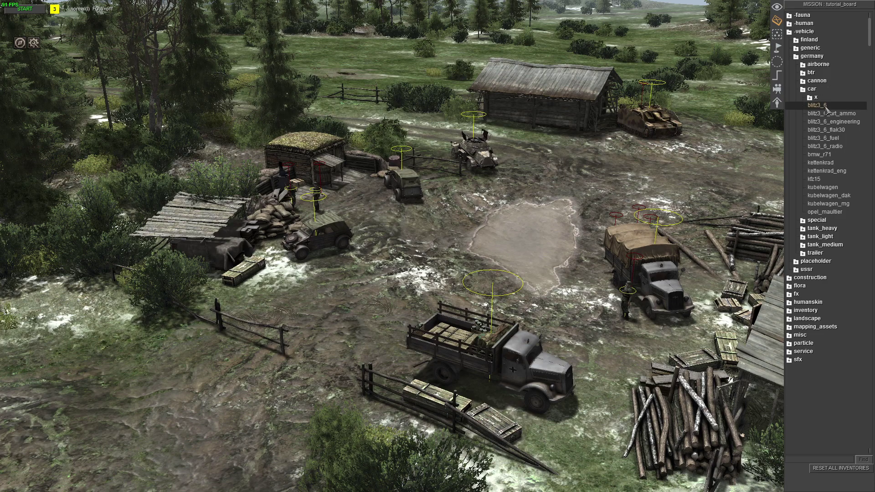
{"action": "left_click", "coordinate": [513, 249]}
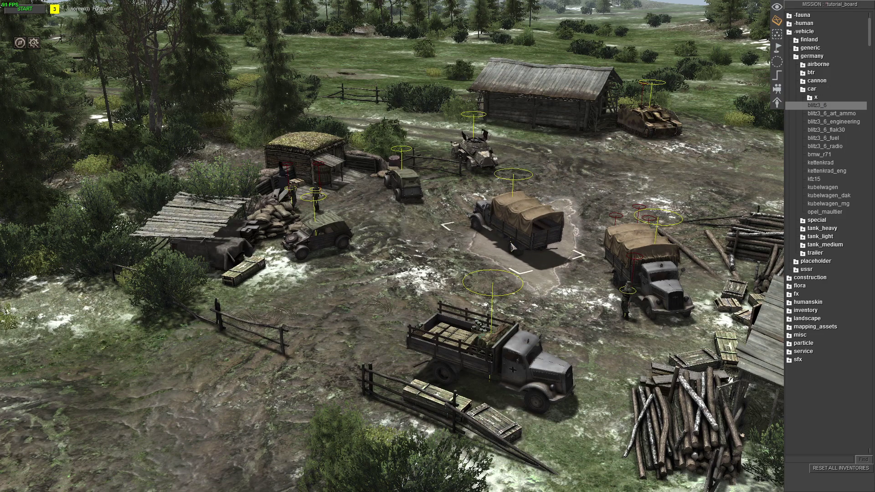
{"action": "left_click_drag", "start_coordinate": [516, 248], "coordinate": [495, 284], "text": "alt"}
{"action": "left_click", "coordinate": [540, 208]}
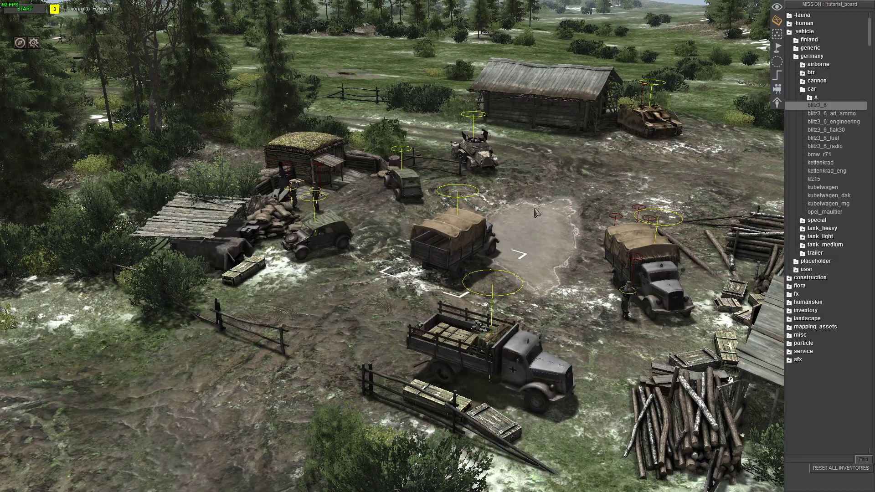
Copy the group of three riflemen and paste it twice near the crate beside the plank-roofed shed.
{"action": "middle_click_drag", "start_coordinate": [483, 233], "coordinate": [350, 348]}
{"action": "left_click_drag", "start_coordinate": [322, 363], "coordinate": [353, 406]}
{"action": "middle_click_drag", "start_coordinate": [353, 406], "coordinate": [461, 380]}
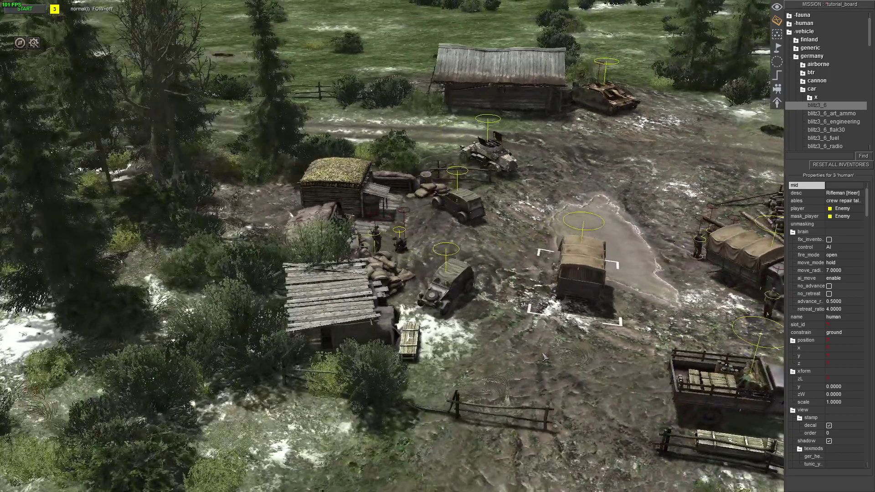
{"action": "key", "text": "ctrl+c"}
{"action": "key", "text": "ctrl+v"}
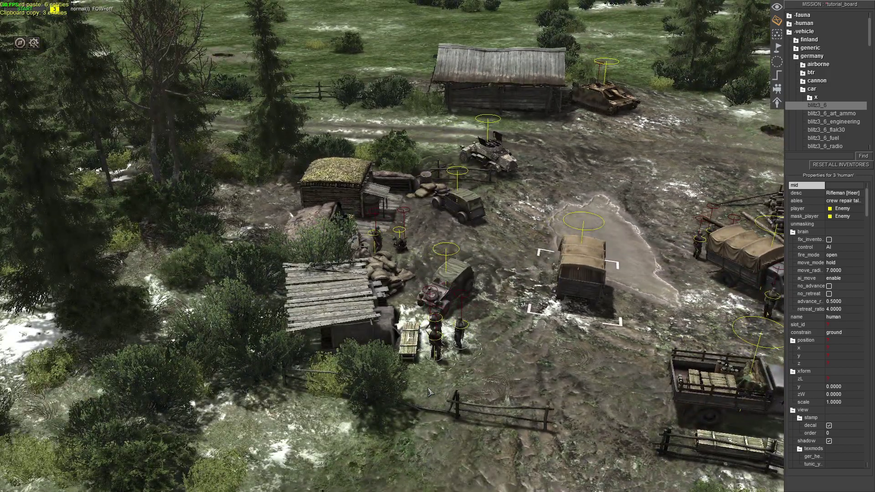
{"action": "key", "text": "ctrl+v"}
{"action": "left_click_drag", "start_coordinate": [496, 385], "coordinate": [491, 376]}
{"action": "left_click", "coordinate": [521, 359]}
{"action": "key", "text": "Down"}
{"action": "scroll", "coordinate": [533, 312], "scroll_direction": "up", "scroll_amount": 3}
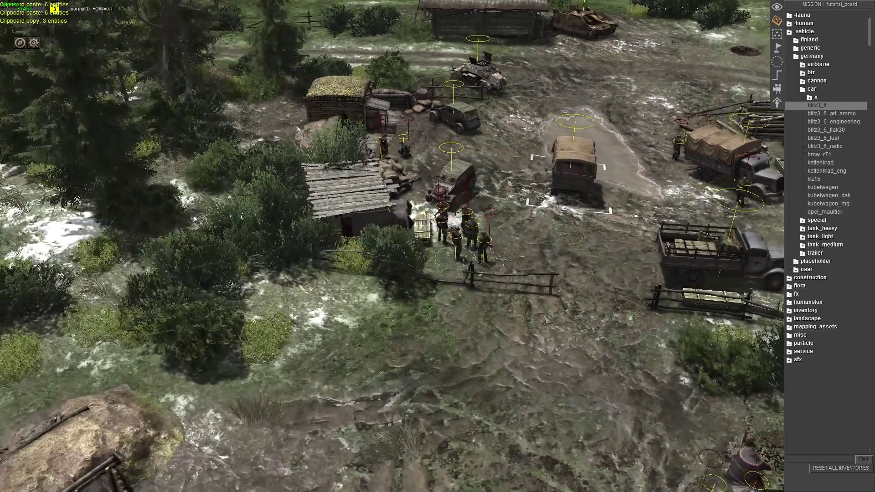
Collapse the car, germany and vehicle categories in the entity browser.
{"action": "left_click", "coordinate": [802, 89]}
{"action": "left_click", "coordinate": [796, 56]}
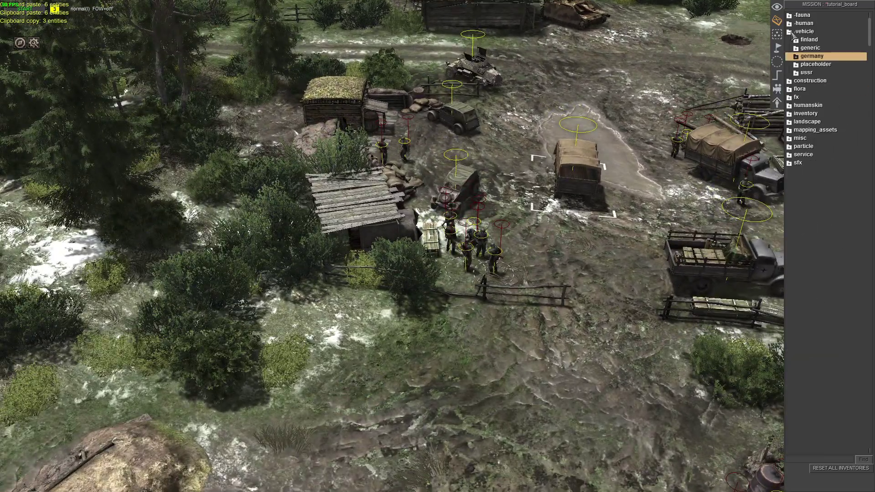
{"action": "left_click", "coordinate": [789, 32]}
{"action": "middle_click_drag", "start_coordinate": [702, 132], "coordinate": [739, 135]}
{"action": "key", "text": "Up"}
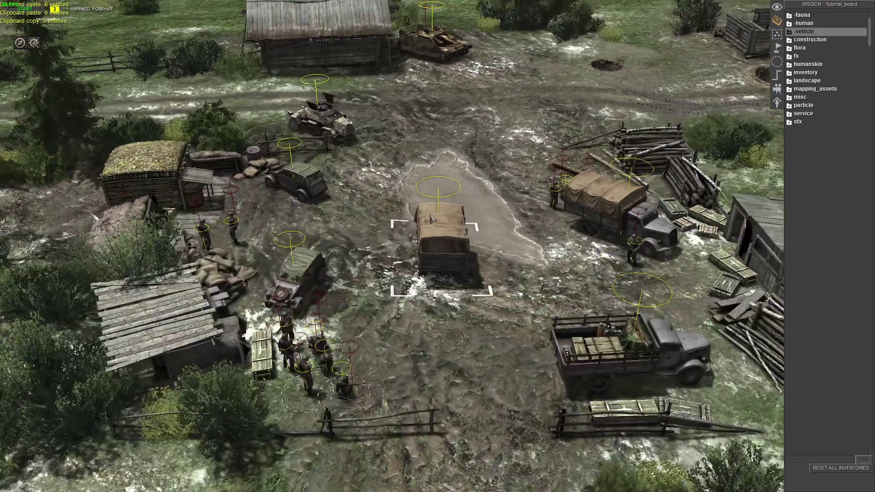
Assign the tag ger_truck_1 to the newly placed covered truck.
{"action": "left_click", "coordinate": [442, 243]}
{"action": "key", "text": "Down"}
{"action": "middle_click_drag", "start_coordinate": [416, 346], "coordinate": [403, 345]}
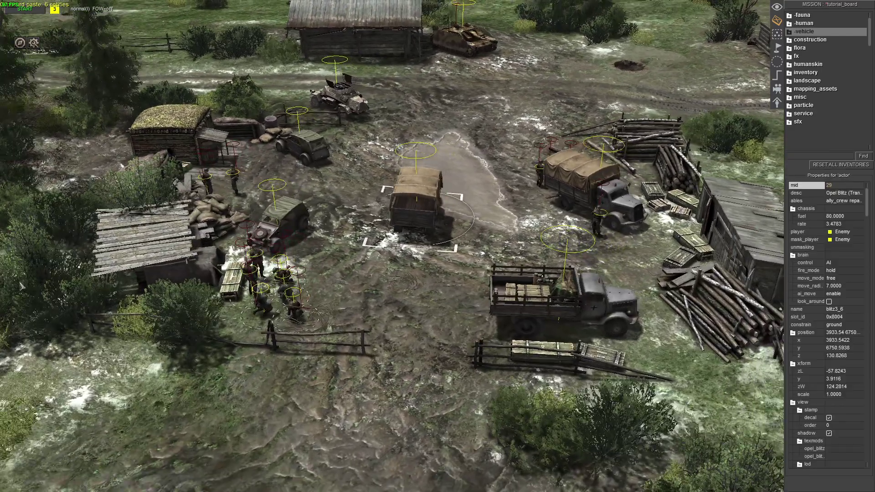
{"action": "key", "text": "t"}
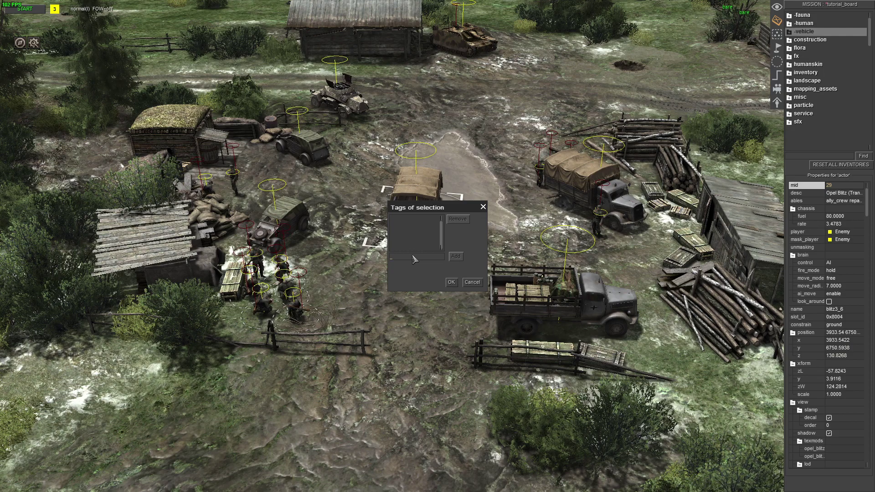
{"action": "type", "text": "ger_truck"}
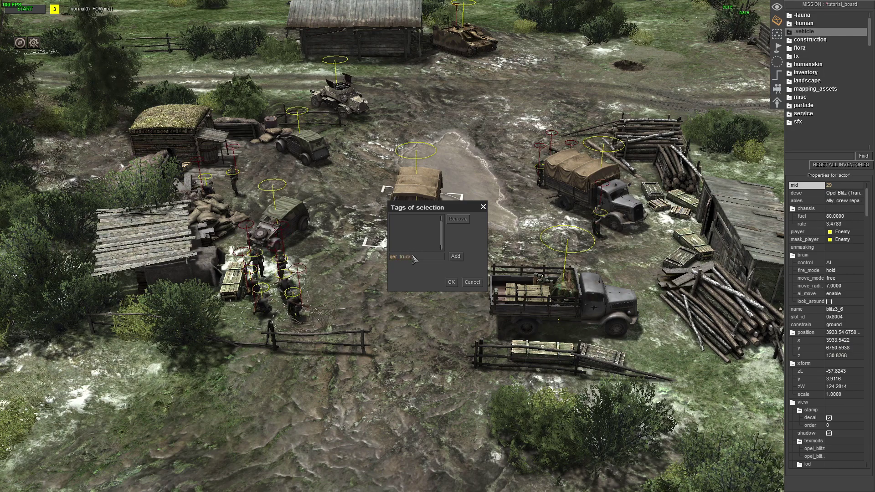
{"action": "type", "text": "_1"}
{"action": "key", "text": "Return"}
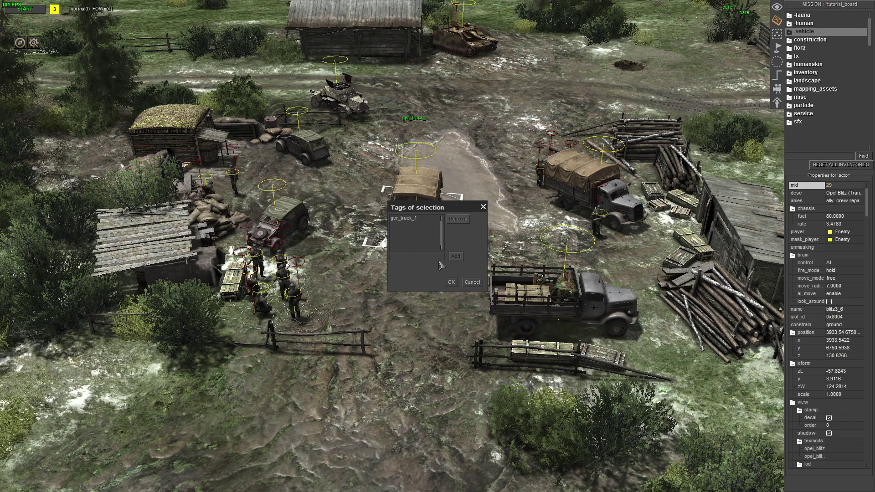
{"action": "left_click", "coordinate": [451, 283]}
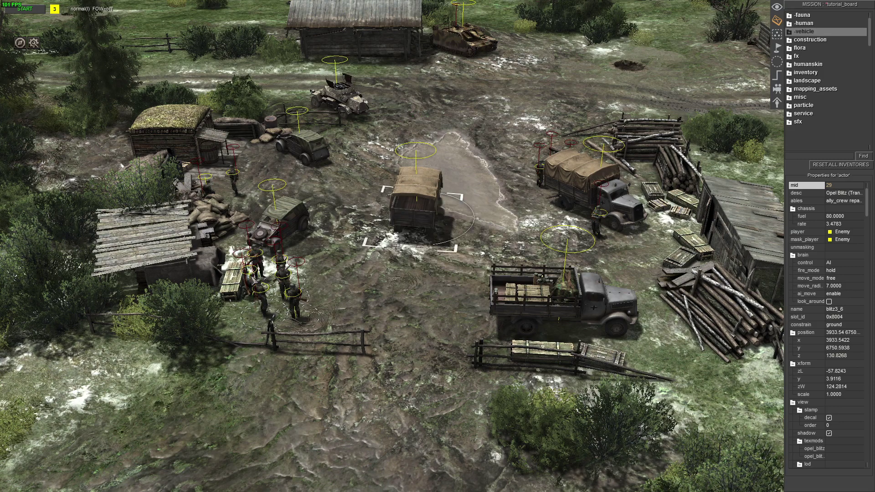
Assign the tag ger_infantry_1 to the six pasted riflemen by the shed.
{"action": "middle_click_drag", "start_coordinate": [411, 290], "coordinate": [408, 341]}
{"action": "left_click_drag", "start_coordinate": [400, 328], "coordinate": [487, 389]}
{"action": "key", "text": "ctrl+t"}
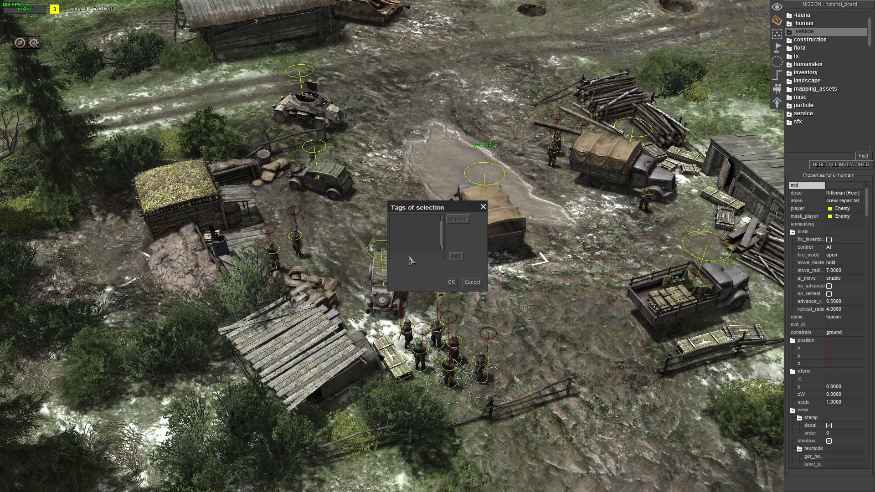
{"action": "type", "text": "ger_infantry"}
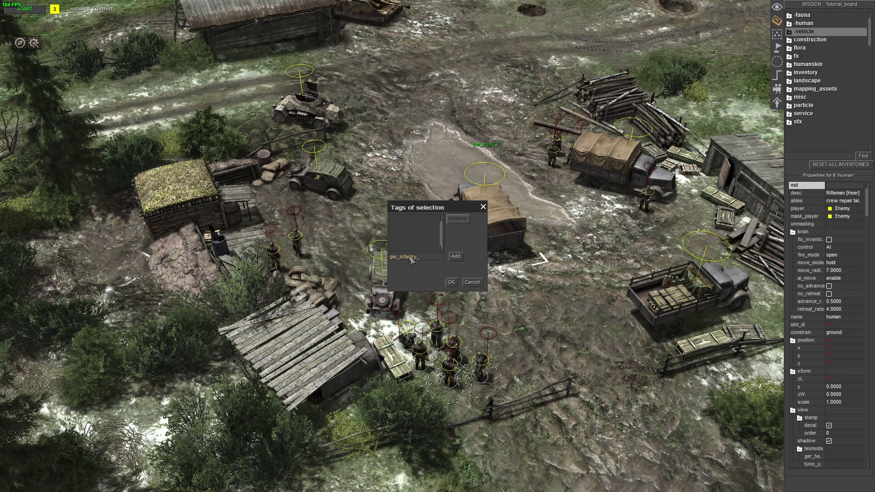
{"action": "left_click", "coordinate": [453, 282]}
{"action": "left_click", "coordinate": [523, 334]}
{"action": "middle_click_drag", "start_coordinate": [524, 334], "coordinate": [541, 311]}
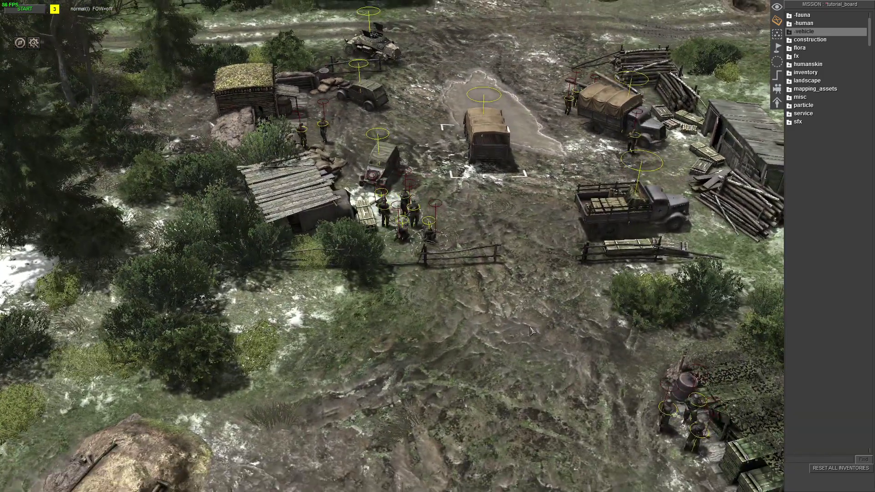
Create a new mission trigger named ger_board_truck.
{"action": "left_click", "coordinate": [777, 75]}
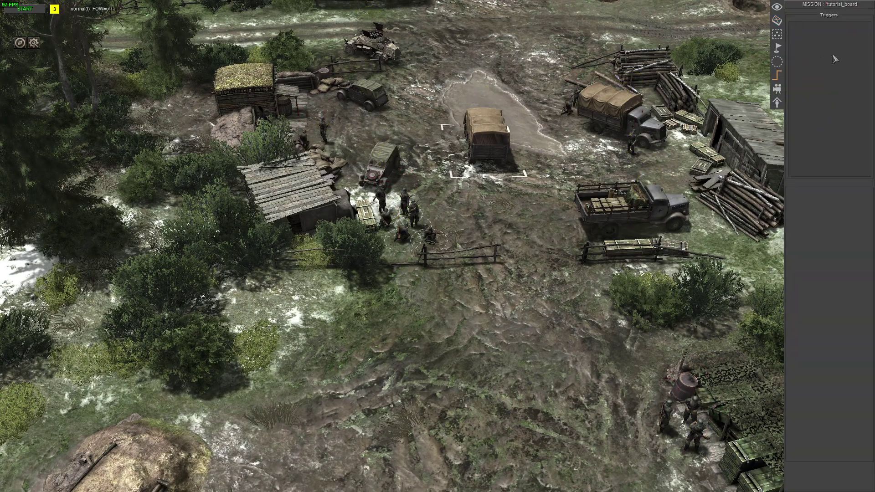
{"action": "right_click", "coordinate": [821, 40]}
{"action": "left_click", "coordinate": [829, 43]}
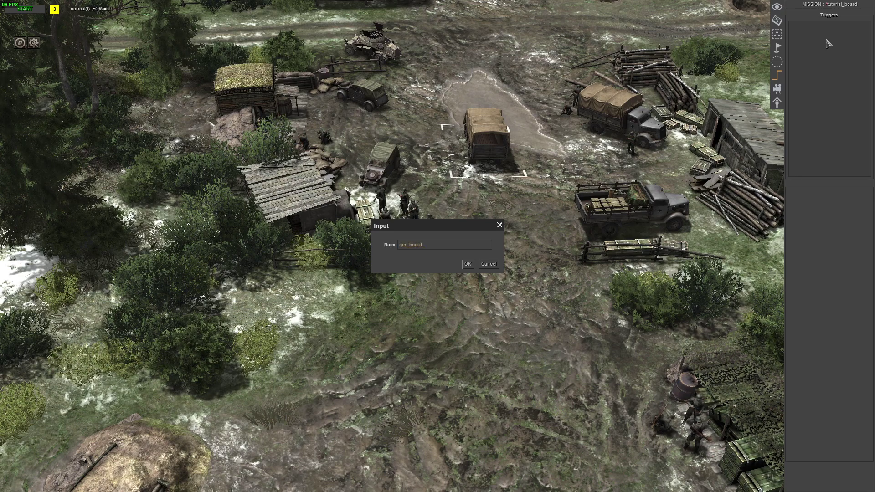
{"action": "type", "text": "ger_board_truck"}
{"action": "key", "text": "Return"}
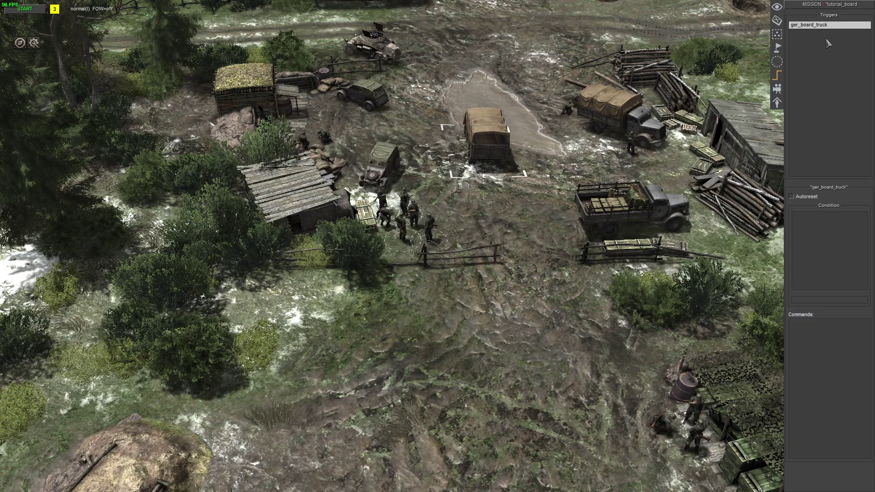
Add a delay command of 5 to the ger_board_truck trigger.
{"action": "left_click", "coordinate": [808, 334]}
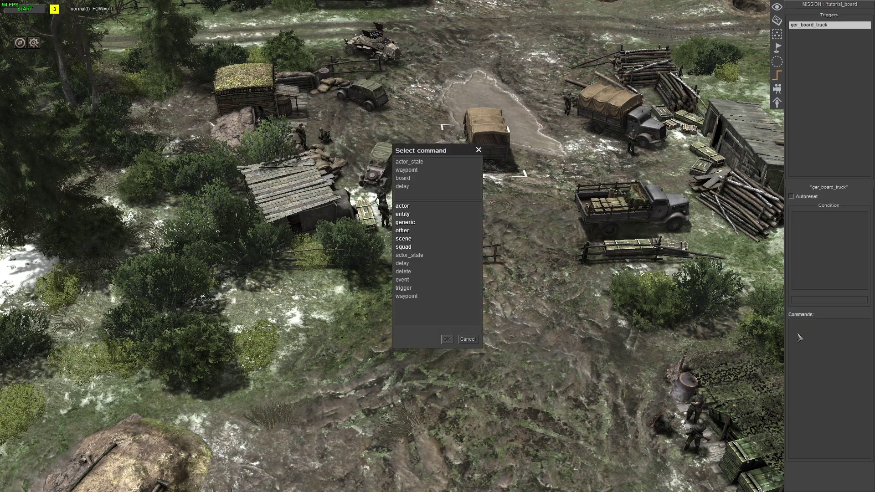
{"action": "double_click", "coordinate": [403, 264]}
{"action": "type", "text": "5"}
{"action": "key", "text": "Return"}
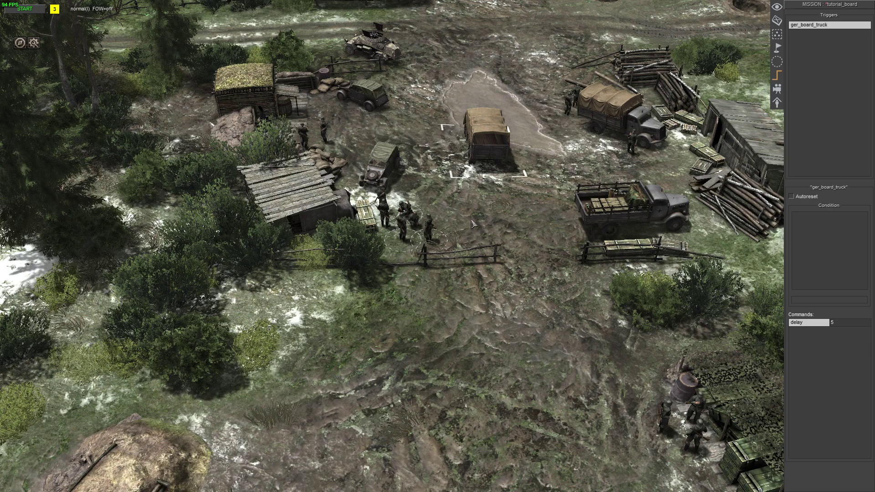
Add an actor board command after the delay in the ger_board_truck trigger.
{"action": "scroll", "coordinate": [483, 89], "scroll_direction": "up", "scroll_amount": 1}
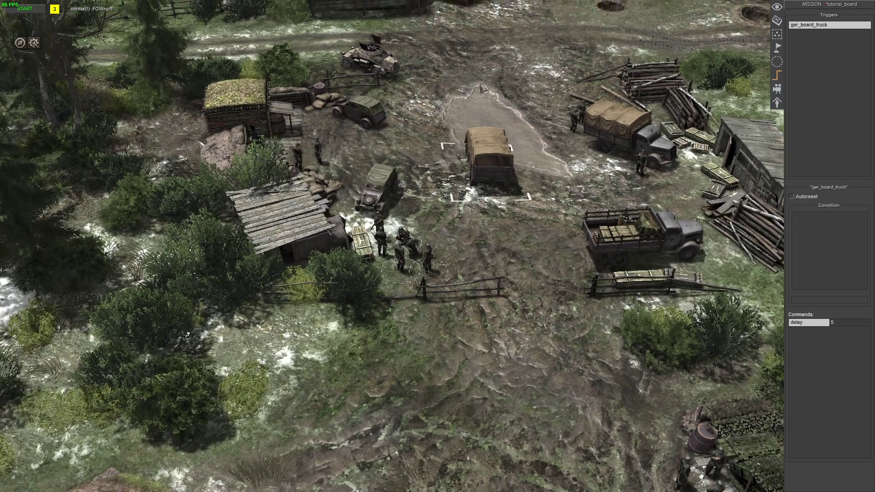
{"action": "double_click", "coordinate": [811, 345]}
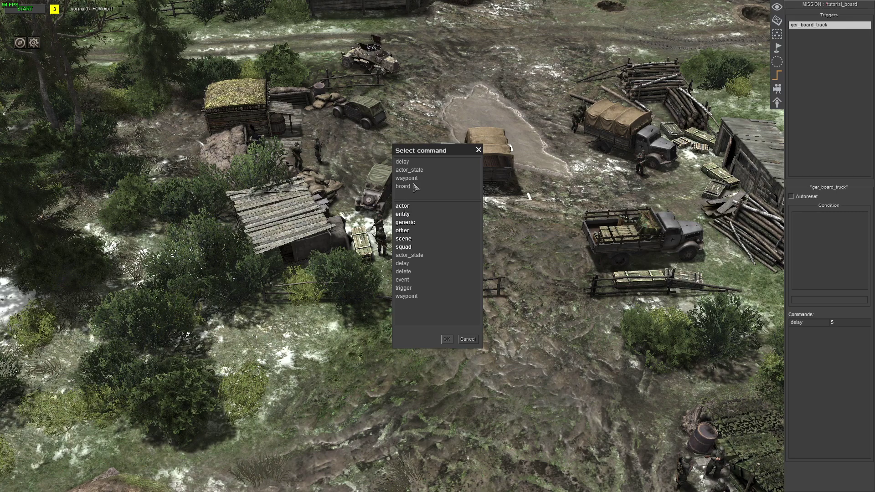
{"action": "double_click", "coordinate": [404, 208]}
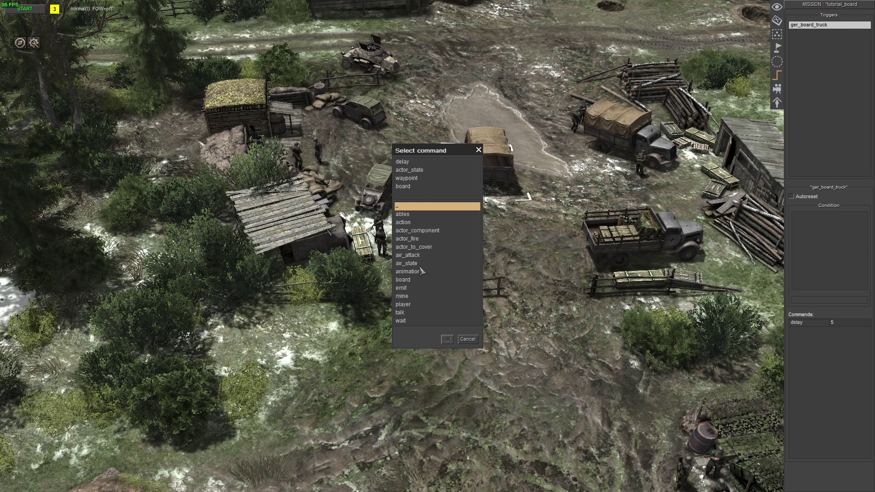
{"action": "double_click", "coordinate": [410, 279]}
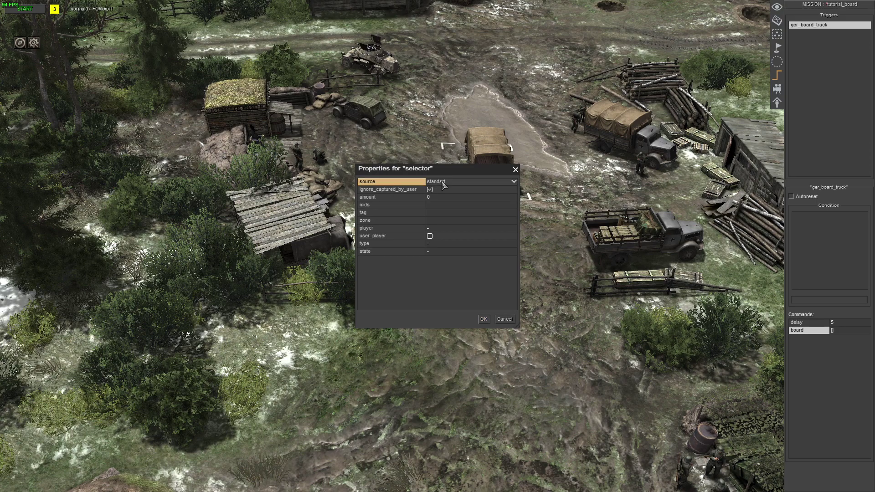
{"action": "left_click", "coordinate": [503, 319]}
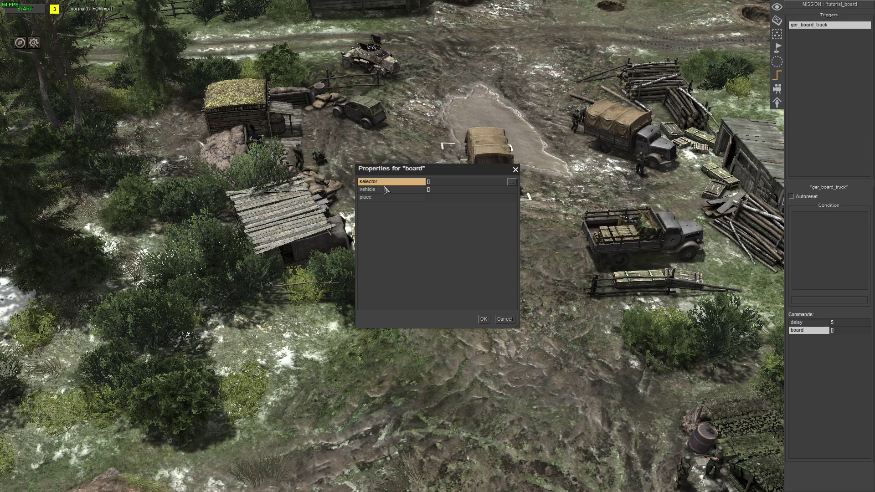
Set the board command's selector to the tag ger_infantry_1.
{"action": "double_click", "coordinate": [439, 182]}
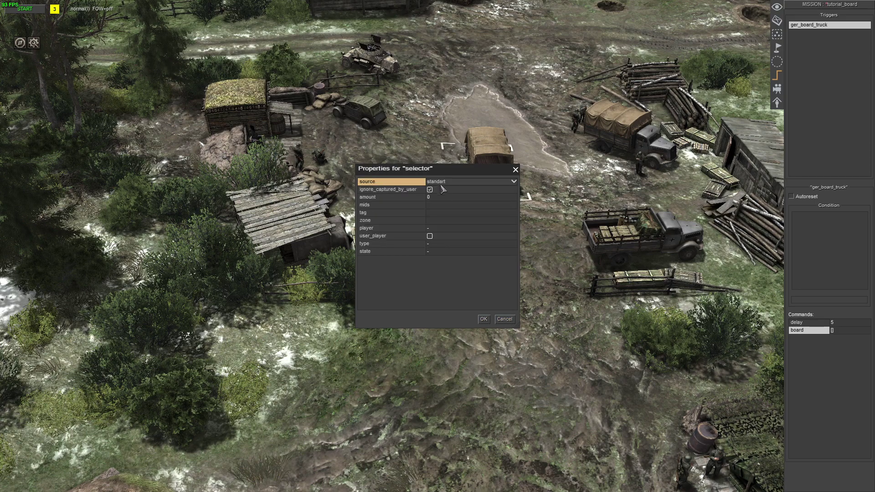
{"action": "left_click", "coordinate": [448, 215]}
{"action": "left_click", "coordinate": [514, 213]}
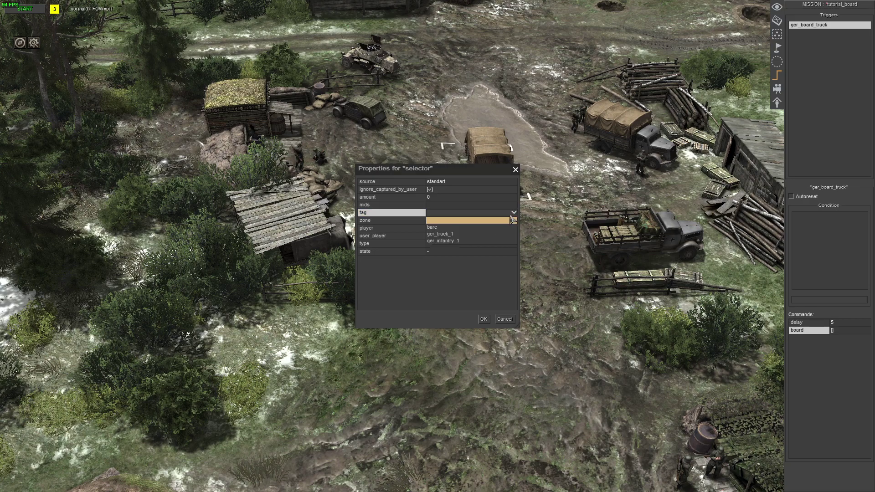
{"action": "left_click", "coordinate": [459, 241]}
{"action": "left_click", "coordinate": [483, 320]}
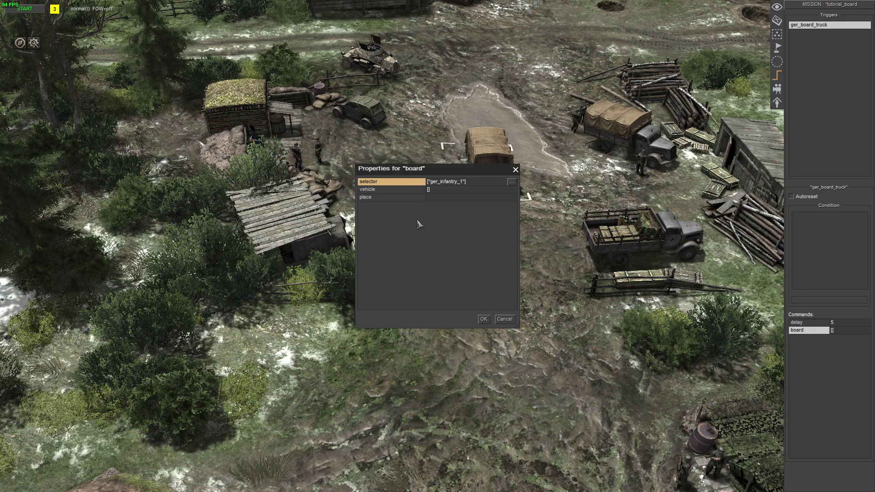
Set the board command's vehicle to the tag ger_truck_1 and accept the command's properties.
{"action": "left_click", "coordinate": [373, 190]}
{"action": "double_click", "coordinate": [441, 191]}
{"action": "left_click", "coordinate": [458, 214]}
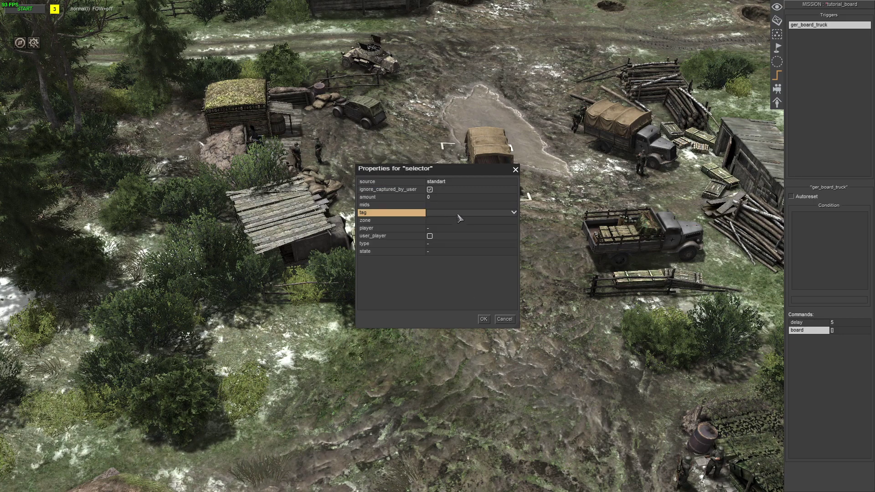
{"action": "left_click", "coordinate": [515, 213]}
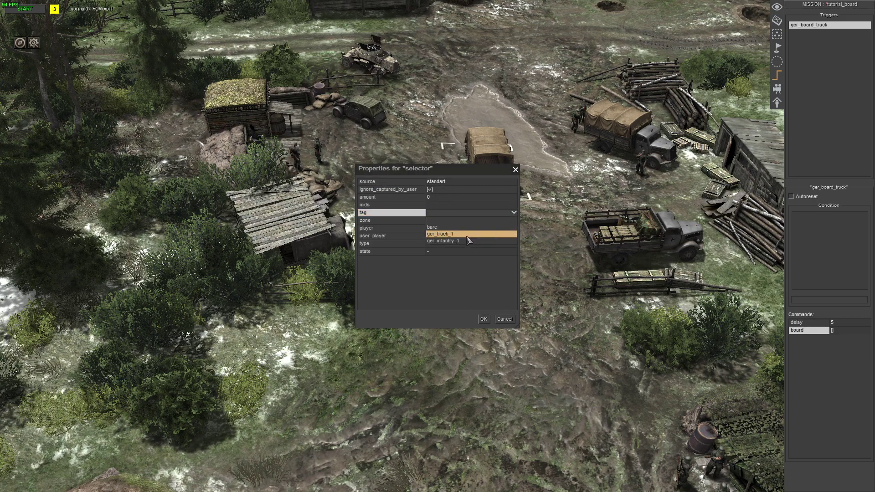
{"action": "left_click", "coordinate": [451, 234]}
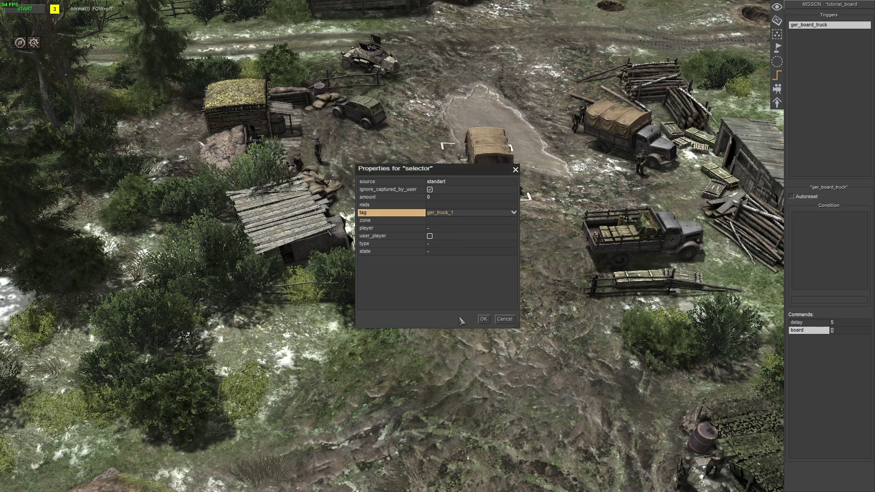
{"action": "left_click", "coordinate": [484, 320]}
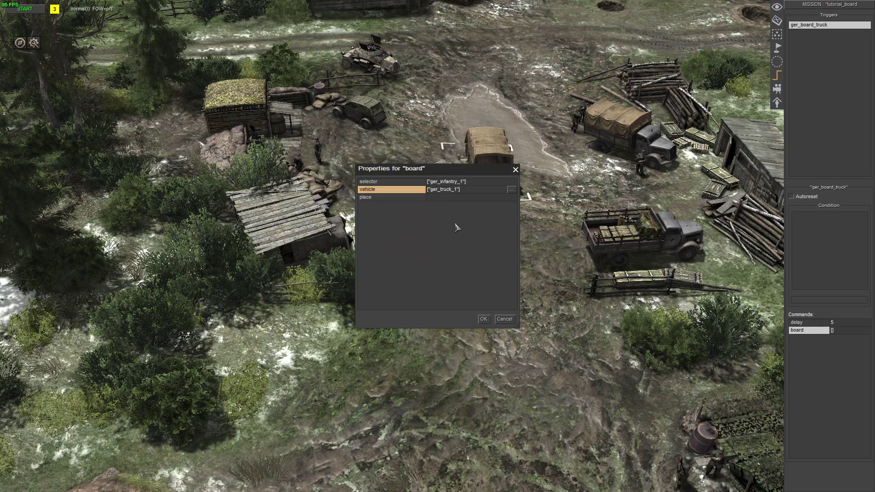
{"action": "left_click", "coordinate": [484, 320]}
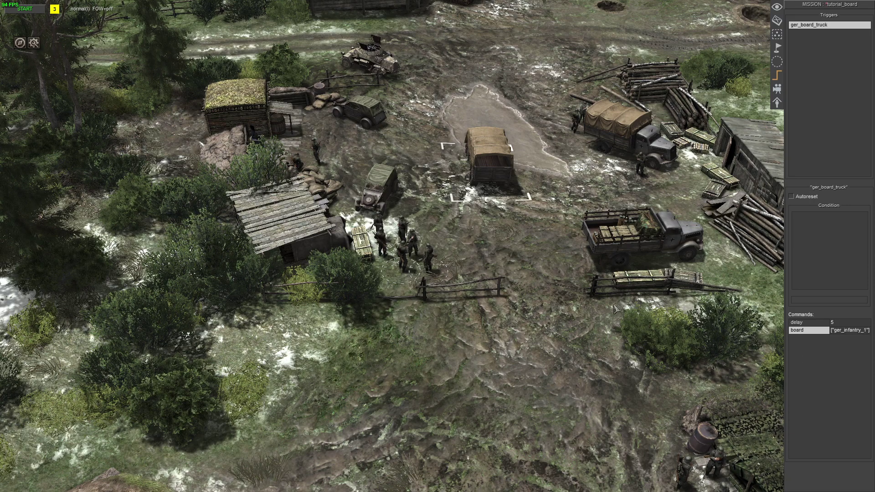
Run the mission simulation and watch whether the infantry squad boards the covered truck by the puddle.
{"action": "middle_click_drag", "start_coordinate": [539, 266], "coordinate": [582, 137]}
{"action": "middle_click_drag", "start_coordinate": [514, 249], "coordinate": [534, 190]}
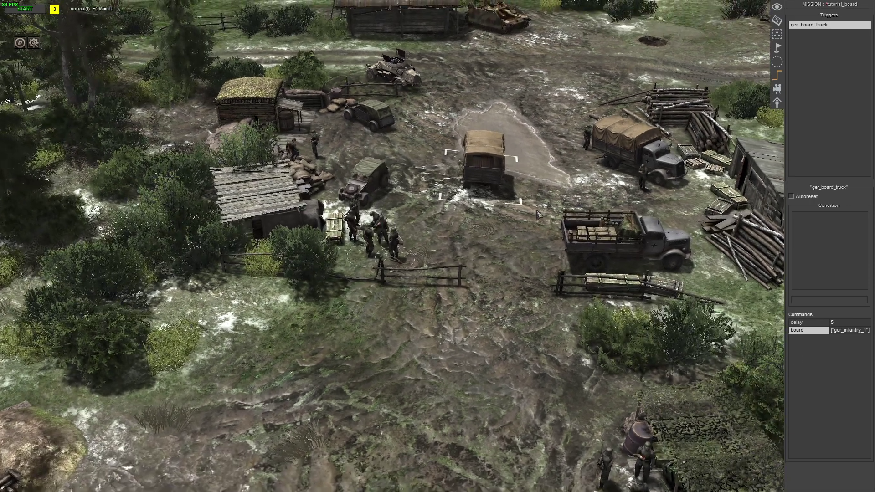
{"action": "key", "text": "F1"}
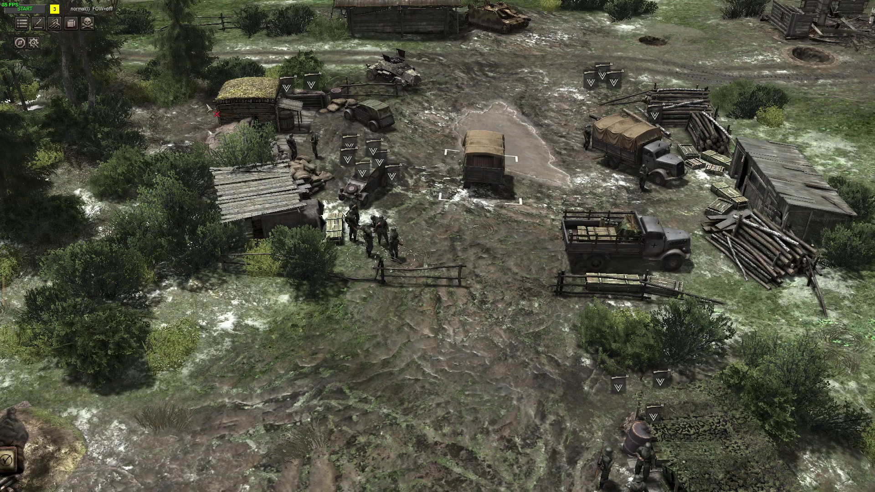
{"action": "left_click", "coordinate": [25, 9]}
{"action": "scroll", "coordinate": [436, 227], "scroll_direction": "down", "scroll_amount": 3}
{"action": "scroll", "coordinate": [616, 335], "scroll_direction": "up", "scroll_amount": 3}
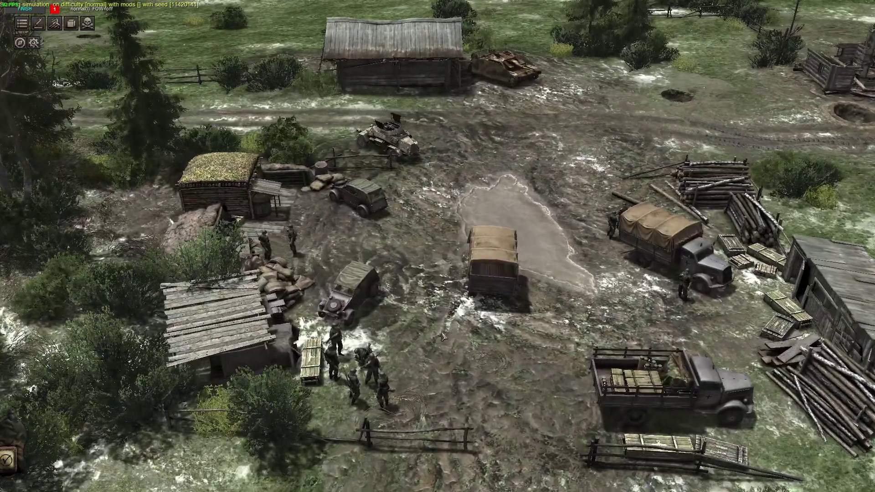
{"action": "middle_click_drag", "start_coordinate": [437, 360], "coordinate": [438, 314]}
{"action": "scroll", "coordinate": [434, 313], "scroll_direction": "up", "scroll_amount": 2}
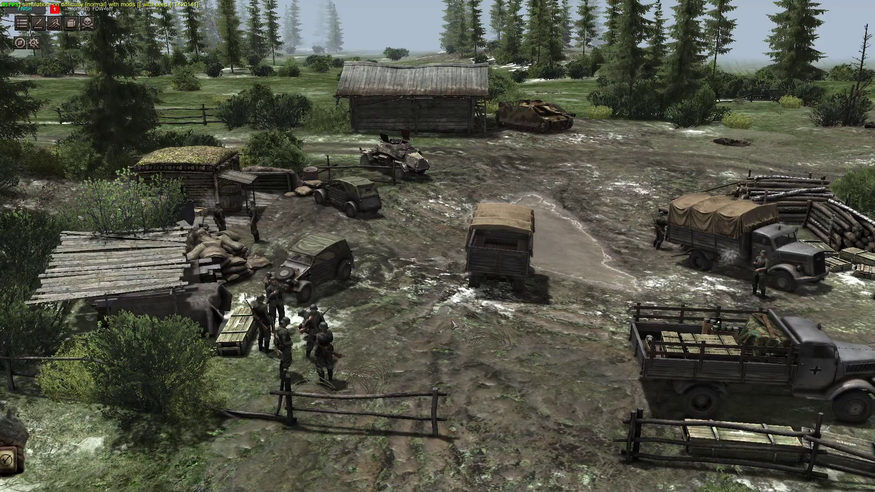
{"action": "middle_click_drag", "start_coordinate": [483, 356], "coordinate": [539, 386]}
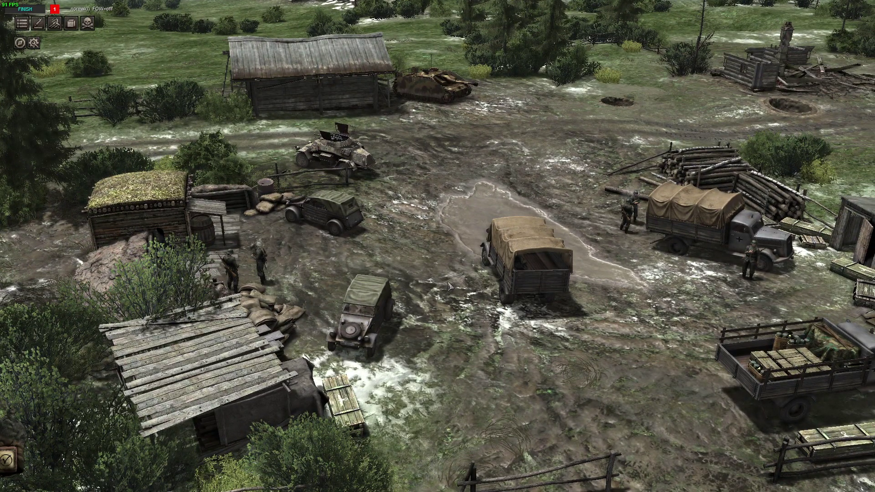
Create a new waypoint group named ger_truck.
{"action": "key", "text": "F5"}
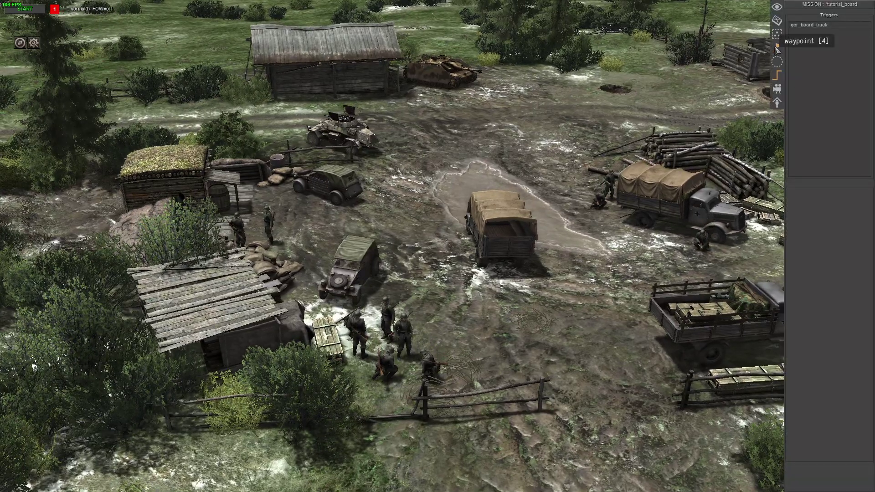
{"action": "left_click", "coordinate": [778, 49]}
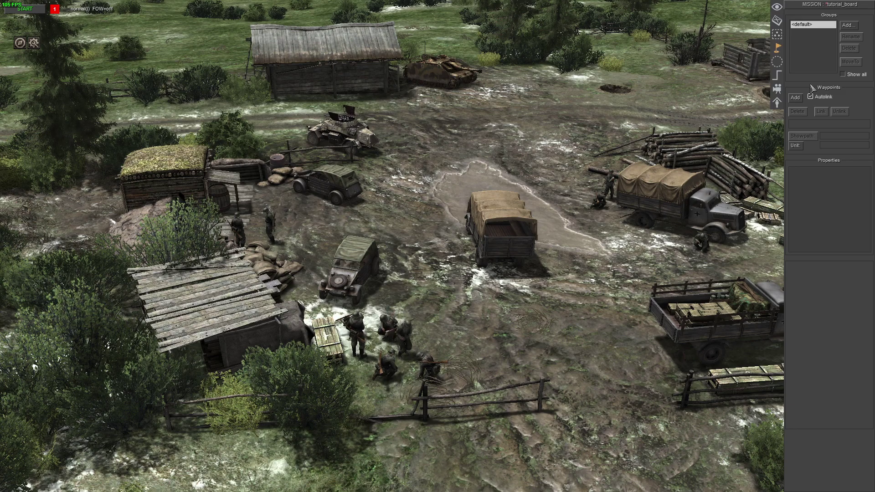
{"action": "left_click", "coordinate": [848, 26]}
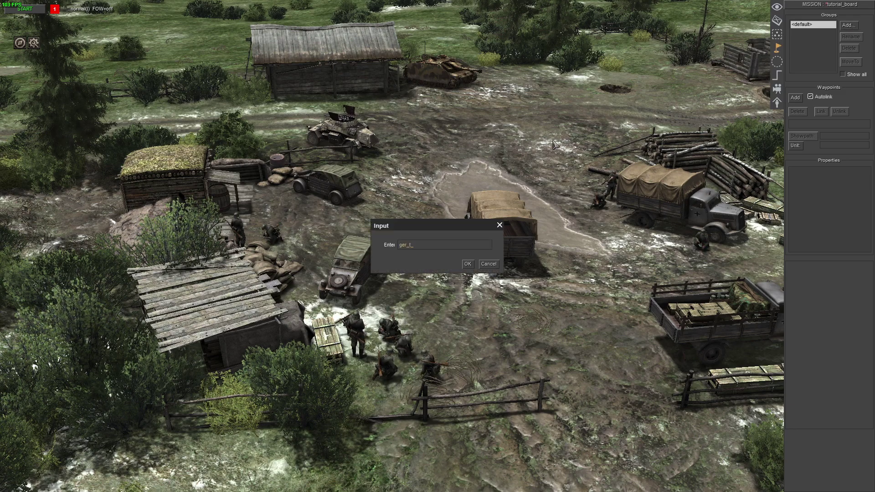
{"action": "key", "text": "Return"}
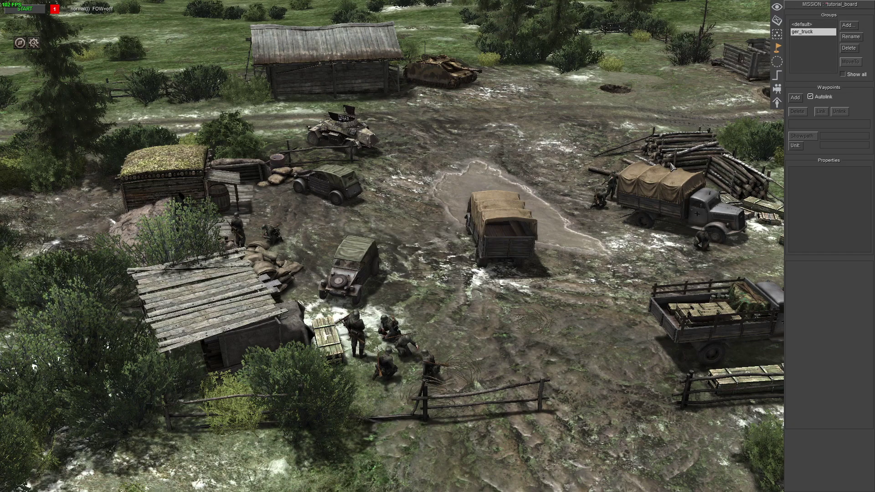
Place the first two ger_truck waypoints, one just beyond the puddle and one on the dirt road beside the barn.
{"action": "scroll", "coordinate": [755, 127], "scroll_direction": "down", "scroll_amount": 1}
{"action": "left_click", "coordinate": [796, 101]}
{"action": "mouse_move", "coordinate": [403, 171]}
{"action": "middle_mouse_down"}
{"action": "mouse_move", "coordinate": [326, 226]}
{"action": "mouse_move", "coordinate": [266, 231]}
{"action": "middle_mouse_up"}
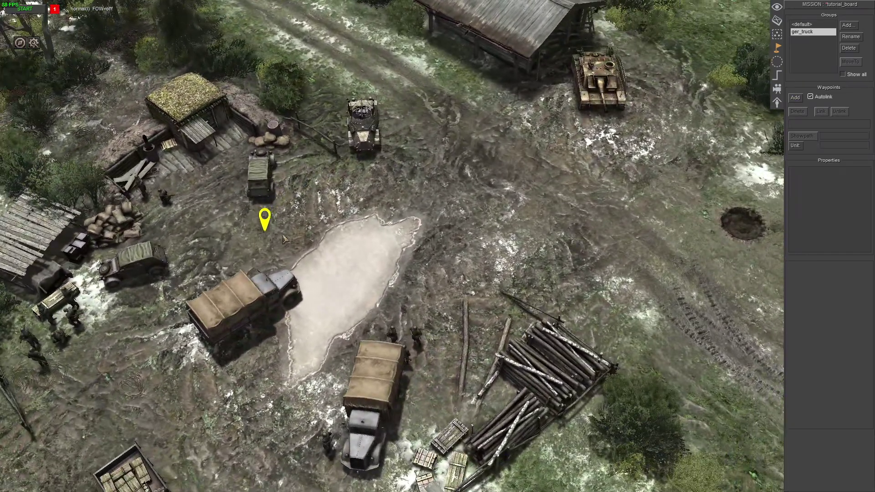
{"action": "left_click", "coordinate": [440, 198]}
{"action": "middle_click_drag", "start_coordinate": [460, 214], "coordinate": [475, 91]}
{"action": "left_click", "coordinate": [796, 98]}
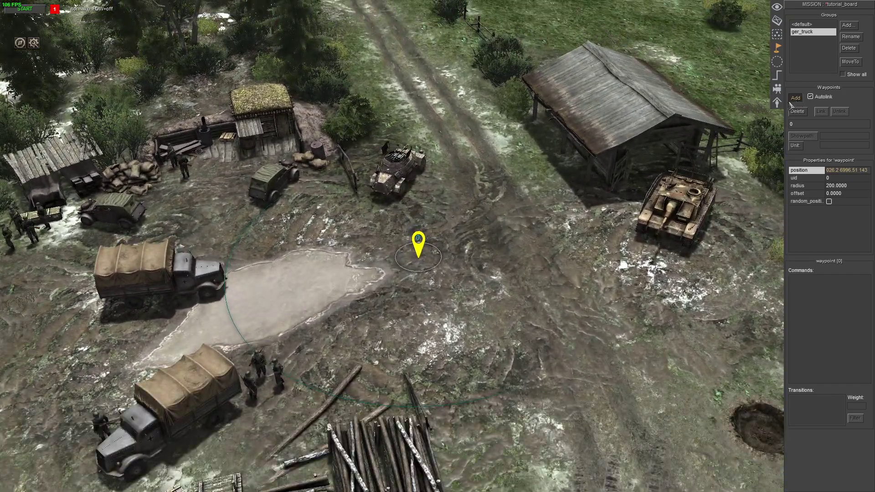
{"action": "left_click", "coordinate": [472, 151]}
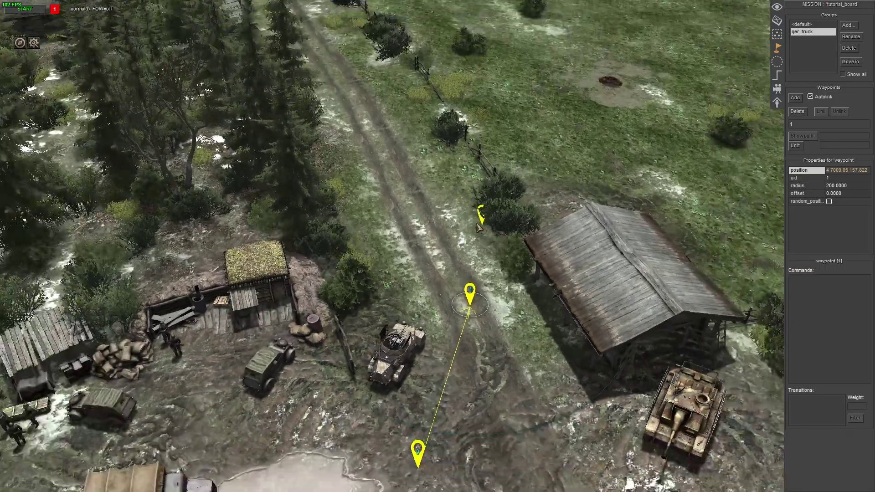
Extend the linked route with three more waypoints along the dirt road up to and around the junction.
{"action": "middle_click_drag", "start_coordinate": [479, 219], "coordinate": [385, 134]}
{"action": "left_click", "coordinate": [381, 93]}
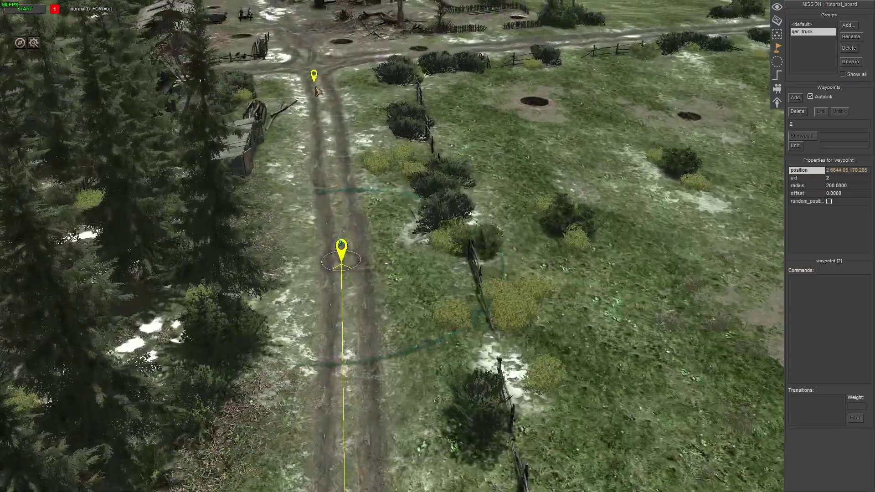
{"action": "left_click", "coordinate": [319, 91]}
{"action": "middle_click_drag", "start_coordinate": [145, 5], "coordinate": [313, 284]}
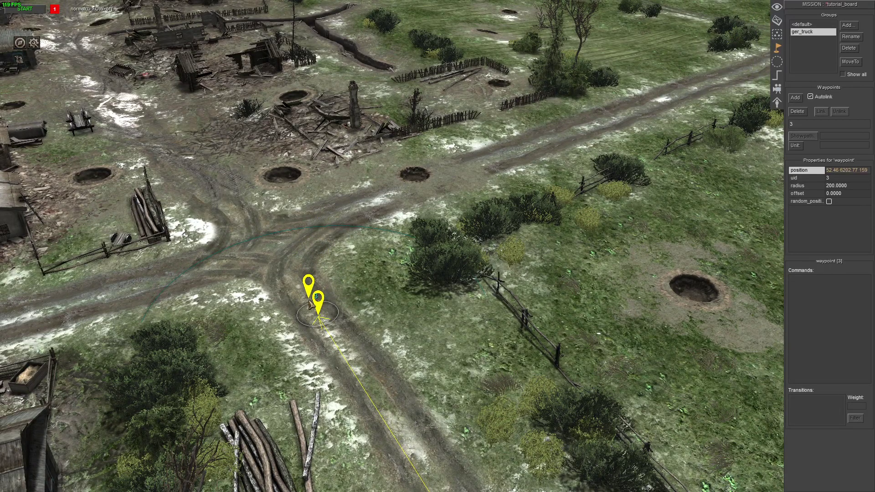
{"action": "left_click", "coordinate": [335, 231]}
{"action": "middle_click_drag", "start_coordinate": [335, 231], "coordinate": [316, 258]}
{"action": "left_click_drag", "start_coordinate": [341, 240], "coordinate": [349, 246]}
{"action": "middle_click_drag", "start_coordinate": [349, 246], "coordinate": [452, 222]}
{"action": "scroll", "coordinate": [452, 222], "scroll_direction": "down", "scroll_amount": 3}
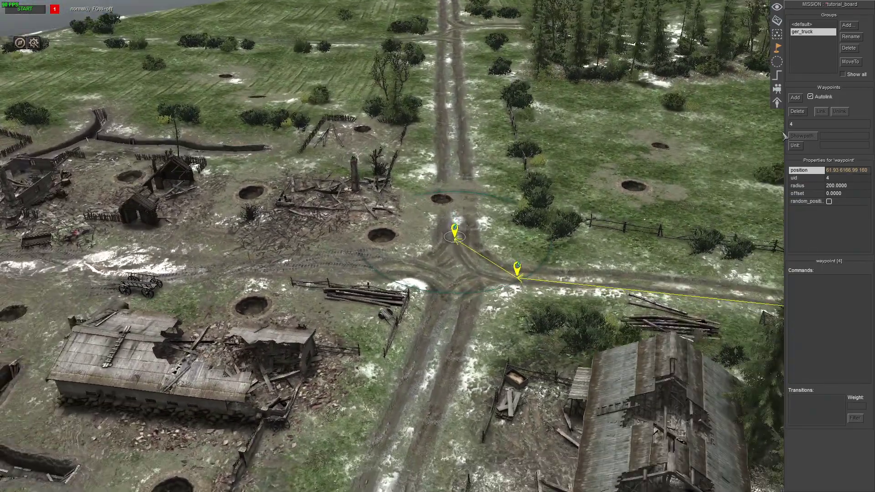
Add three more waypoints along the straight road, ending where it runs out at the map edge.
{"action": "left_click", "coordinate": [792, 98]}
{"action": "left_click", "coordinate": [454, 131]}
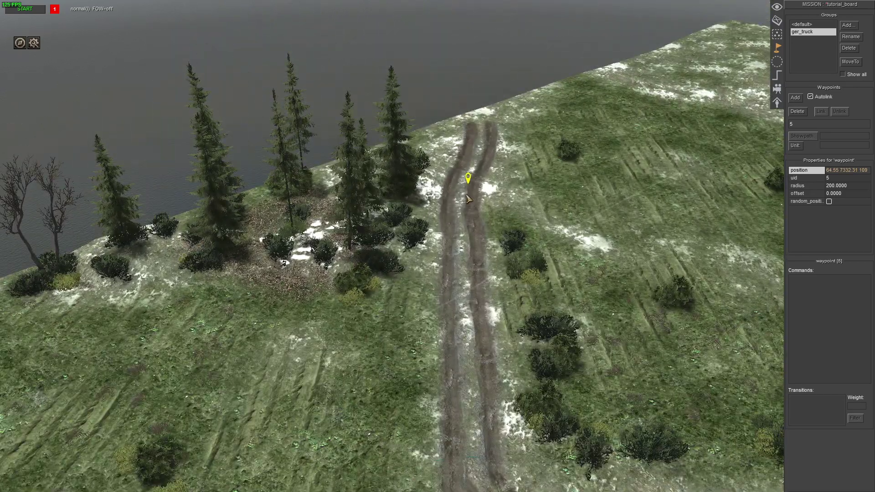
{"action": "left_click", "coordinate": [471, 156]}
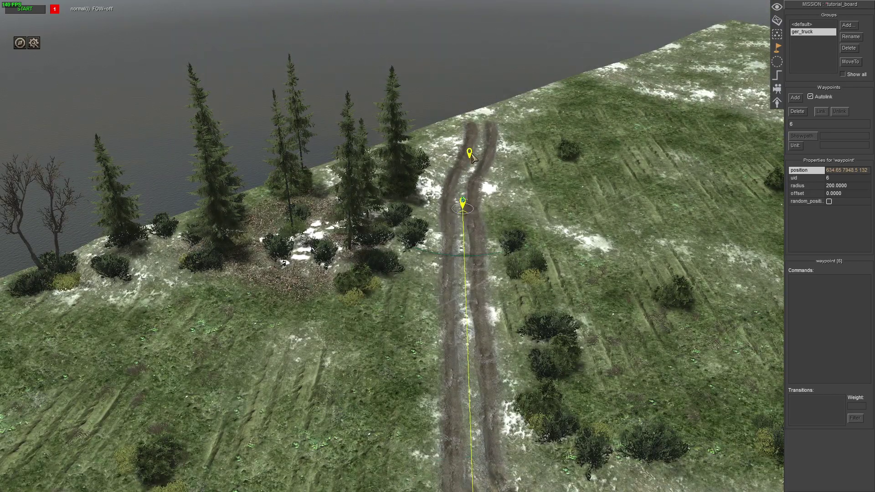
{"action": "left_click", "coordinate": [483, 122]}
Add a delete command to the last waypoint at the end of the road.
{"action": "right_click", "coordinate": [817, 301]}
{"action": "left_click", "coordinate": [825, 305]}
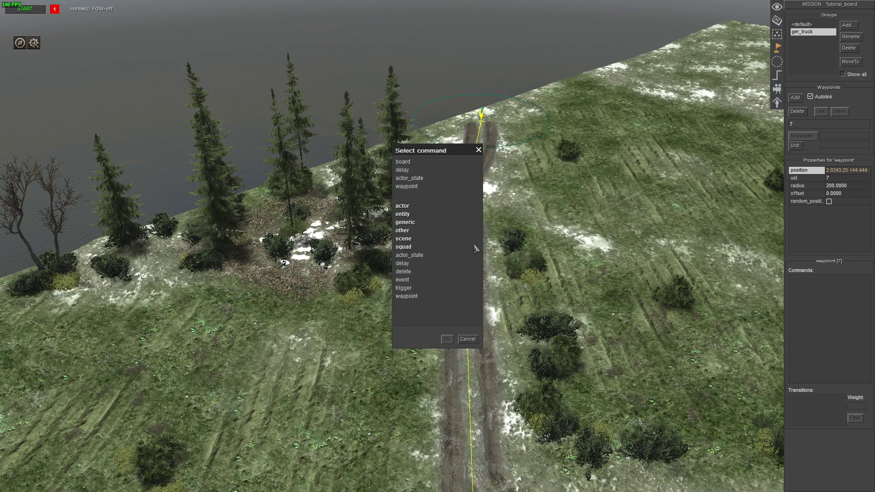
{"action": "double_click", "coordinate": [402, 271]}
{"action": "left_click", "coordinate": [482, 320]}
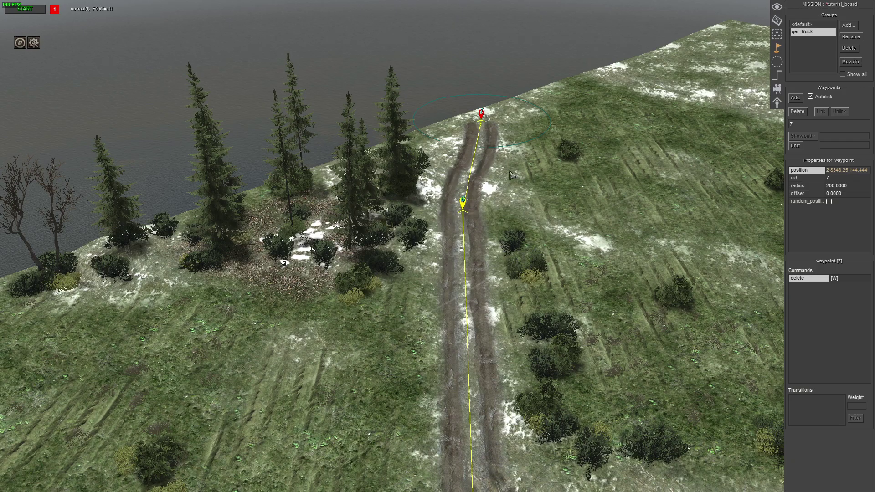
Select all eight waypoints of the truck route and set their radius to 50.
{"action": "left_click_drag", "start_coordinate": [422, 158], "coordinate": [504, 252], "text": "shift"}
{"action": "middle_click_drag", "start_coordinate": [504, 252], "coordinate": [587, 234]}
{"action": "left_click_drag", "start_coordinate": [534, 51], "coordinate": [588, 82], "text": "shift"}
{"action": "mouse_move", "coordinate": [871, 11]}
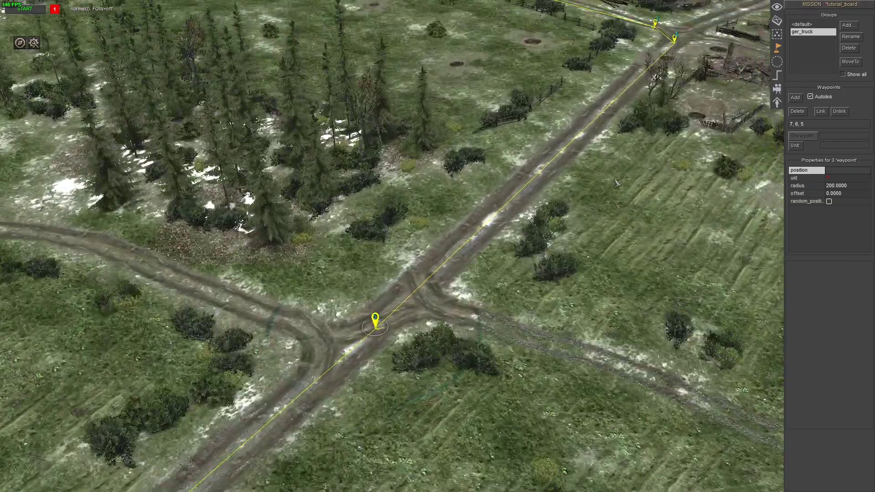
{"action": "left_click", "coordinate": [675, 37], "text": "shift"}
{"action": "left_click", "coordinate": [655, 23], "text": "shift"}
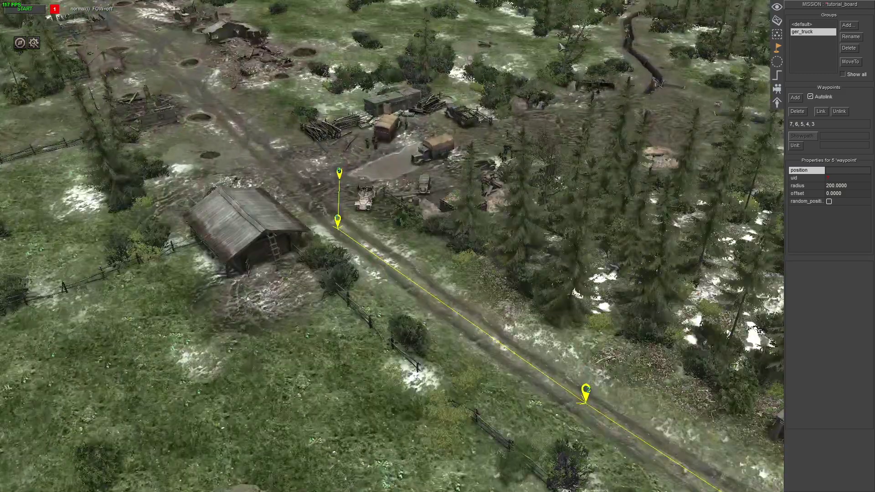
{"action": "left_click", "coordinate": [585, 393], "text": "shift"}
{"action": "left_click", "coordinate": [338, 221], "text": "shift"}
{"action": "left_click_drag", "start_coordinate": [352, 190], "coordinate": [317, 168], "text": "shift"}
{"action": "double_click", "coordinate": [838, 187]}
{"action": "type", "text": "50"}
{"action": "key", "text": "Return"}
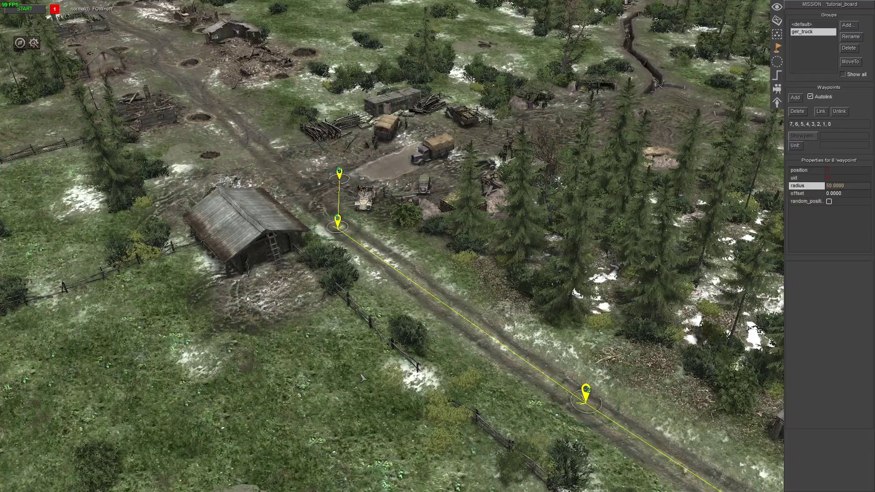
Examine the radius circle of the waypoint on the road beside the barn.
{"action": "left_click", "coordinate": [504, 343]}
{"action": "middle_click_drag", "start_coordinate": [504, 342], "coordinate": [423, 328]}
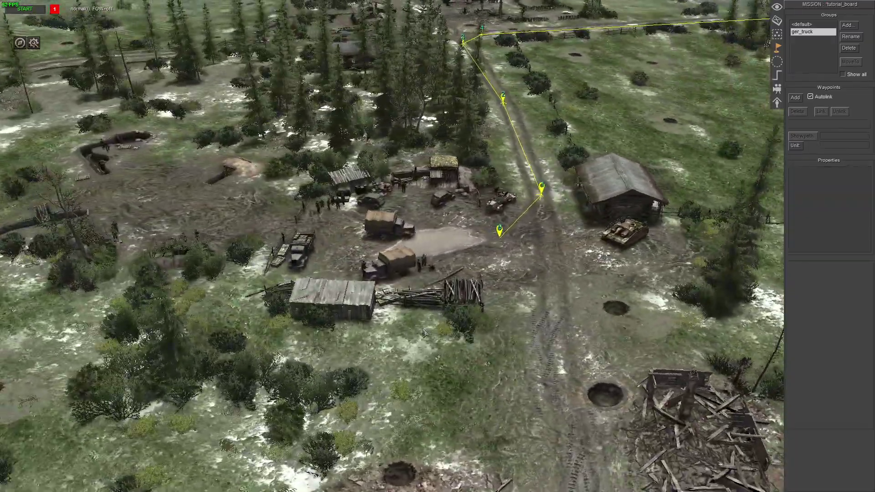
{"action": "mouse_move", "coordinate": [640, 340]}
{"action": "middle_mouse_down"}
{"action": "mouse_move", "coordinate": [586, 329]}
{"action": "mouse_move", "coordinate": [638, 323]}
{"action": "middle_mouse_up"}
{"action": "left_click", "coordinate": [542, 205]}
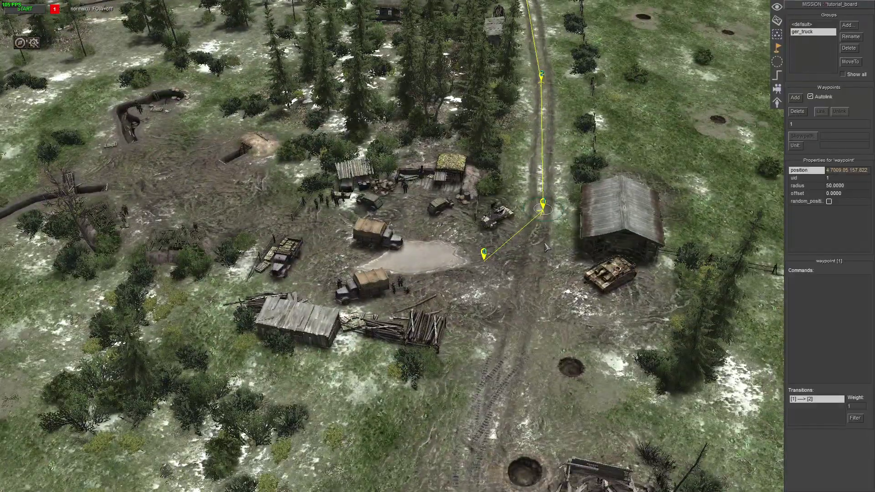
{"action": "scroll", "coordinate": [546, 246], "scroll_direction": "up", "scroll_amount": 5}
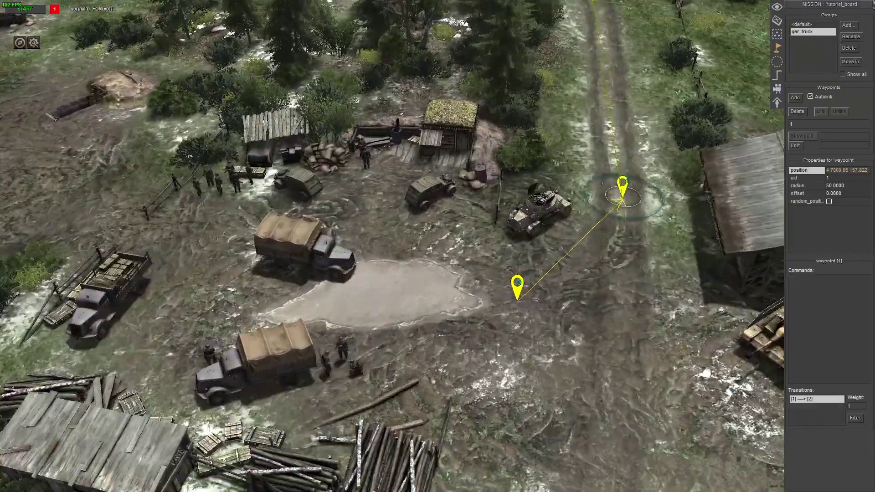
{"action": "scroll", "coordinate": [582, 277], "scroll_direction": "up", "scroll_amount": 5}
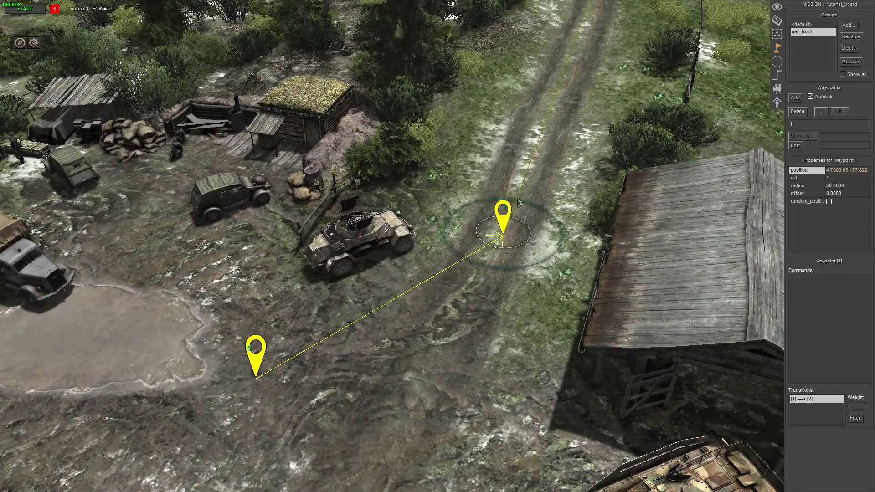
{"action": "scroll", "coordinate": [550, 264], "scroll_direction": "up", "scroll_amount": 3}
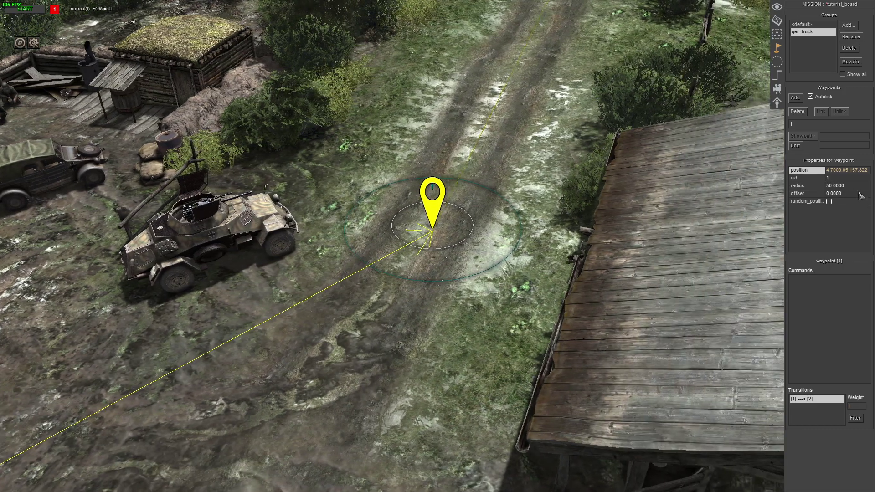
Try a radius of 200 on the waypoint beside the barn and set it back to 50.
{"action": "left_click", "coordinate": [843, 186]}
{"action": "type", "text": "200"}
{"action": "key", "text": "Return"}
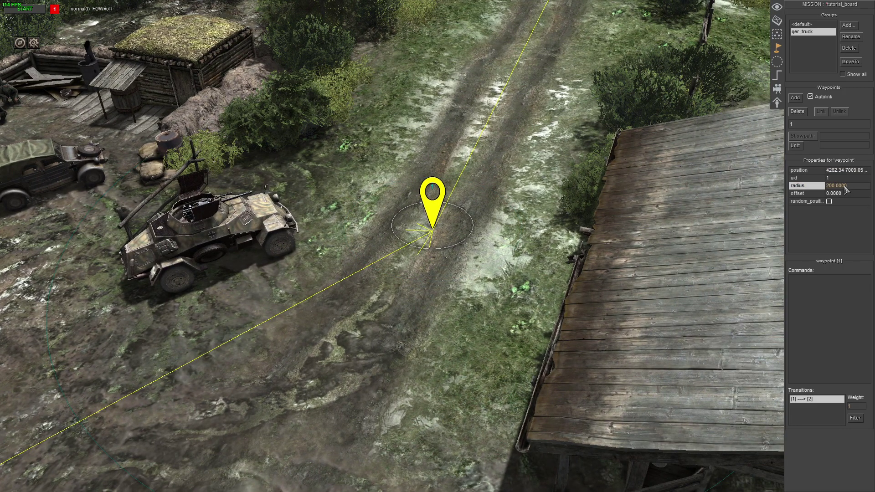
{"action": "scroll", "coordinate": [405, 191], "scroll_direction": "down", "scroll_amount": 3}
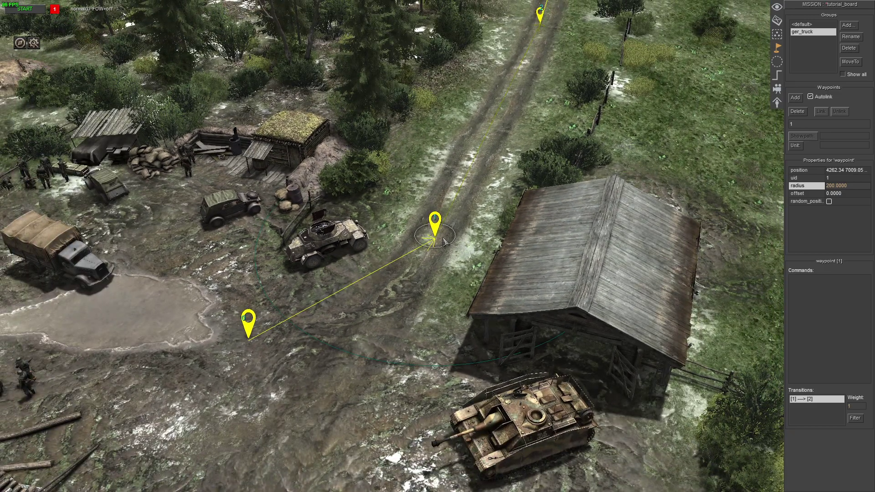
{"action": "left_click", "coordinate": [856, 189]}
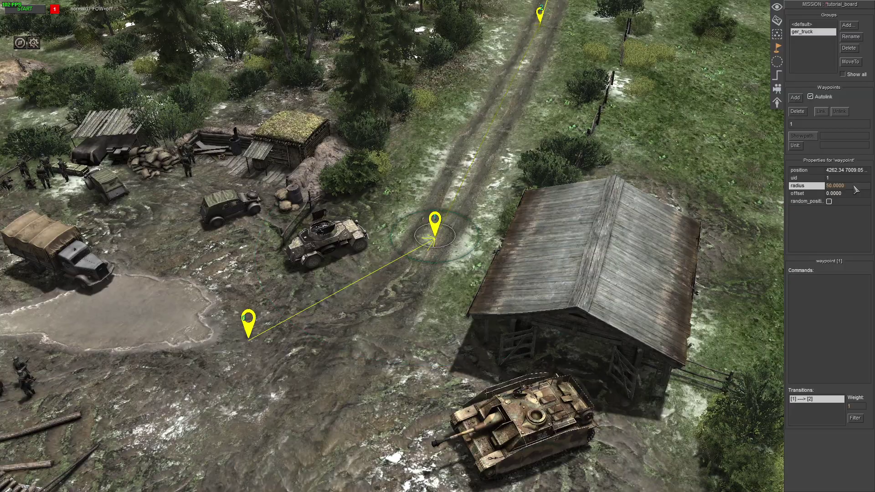
Examine the first waypoints of the truck route around the parked trucks and the waiting infantry.
{"action": "left_click", "coordinate": [427, 185]}
{"action": "scroll", "coordinate": [428, 185], "scroll_direction": "down", "scroll_amount": 3}
{"action": "middle_click_drag", "start_coordinate": [427, 185], "coordinate": [607, 246]}
{"action": "scroll", "coordinate": [524, 208], "scroll_direction": "down", "scroll_amount": 1}
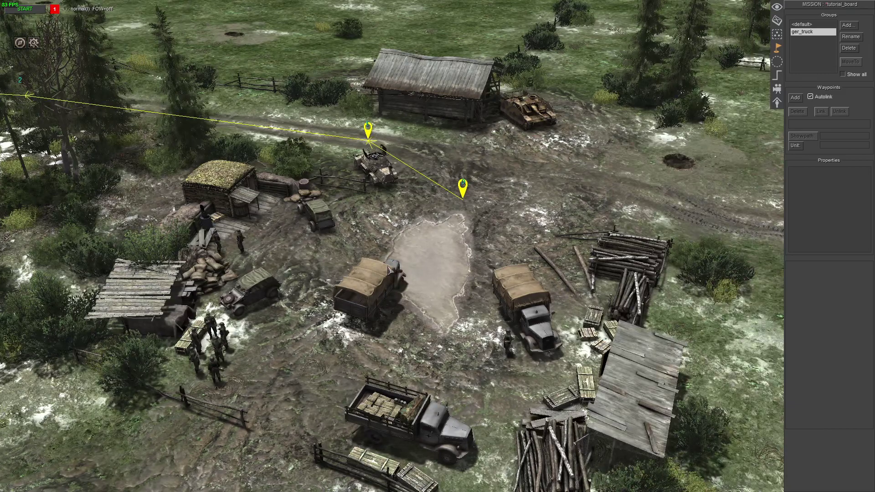
{"action": "middle_click_drag", "start_coordinate": [390, 270], "coordinate": [383, 274]}
{"action": "left_click", "coordinate": [481, 179]}
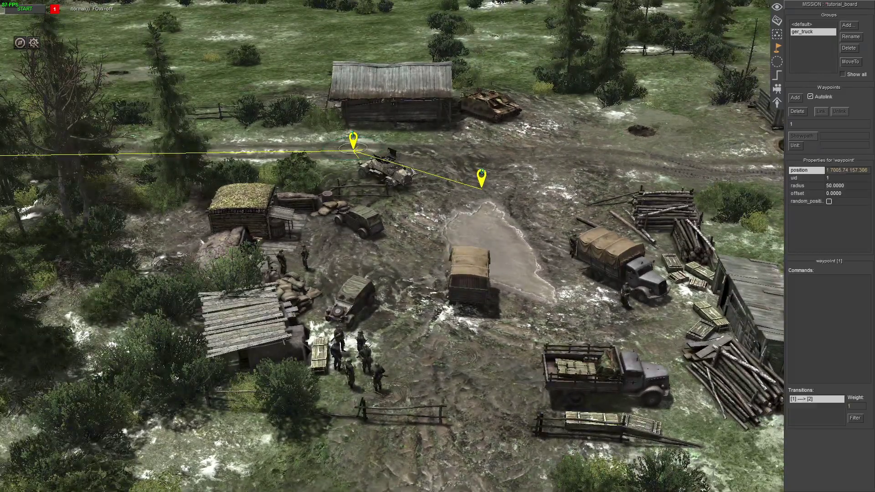
{"action": "left_click", "coordinate": [549, 187]}
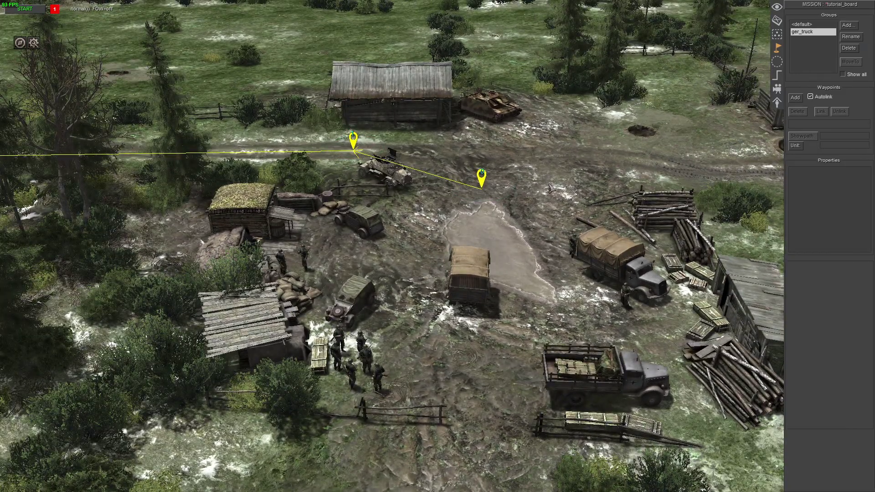
{"action": "key", "text": "Down"}
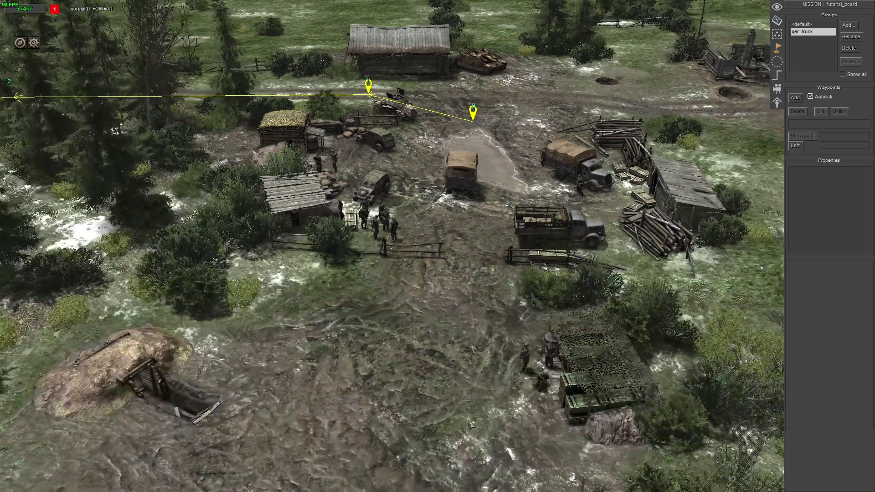
{"action": "scroll", "coordinate": [471, 425], "scroll_direction": "up", "scroll_amount": 3}
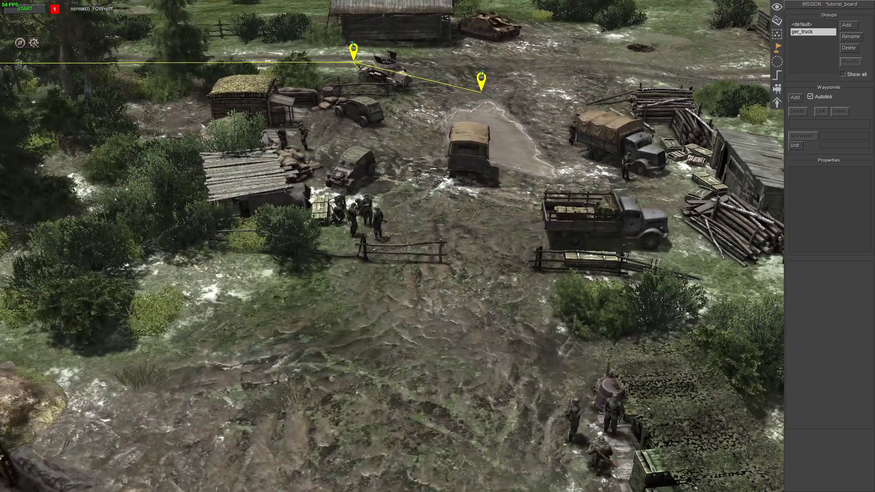
{"action": "scroll", "coordinate": [494, 83], "scroll_direction": "up", "scroll_amount": 2}
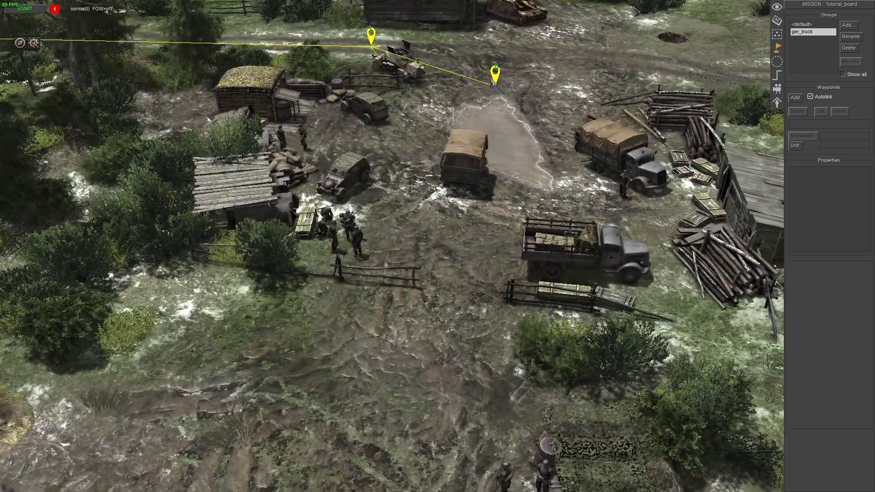
In the ger_board_truck trigger, add a copy of the delay command after the board command and set its time to 10.
{"action": "left_click", "coordinate": [777, 75]}
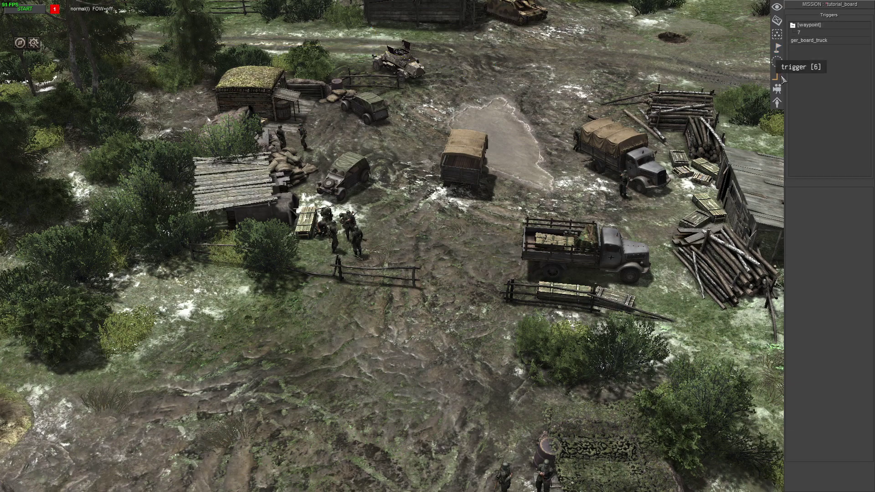
{"action": "left_click", "coordinate": [810, 32]}
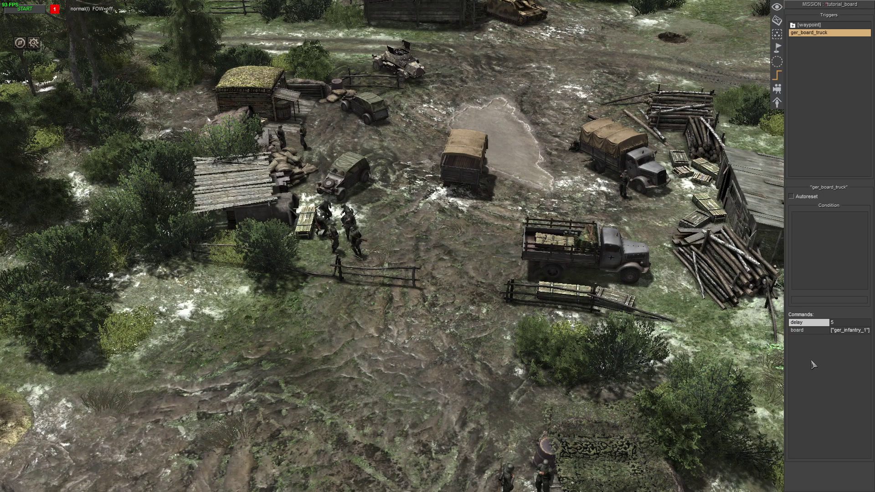
{"action": "left_click", "coordinate": [805, 323]}
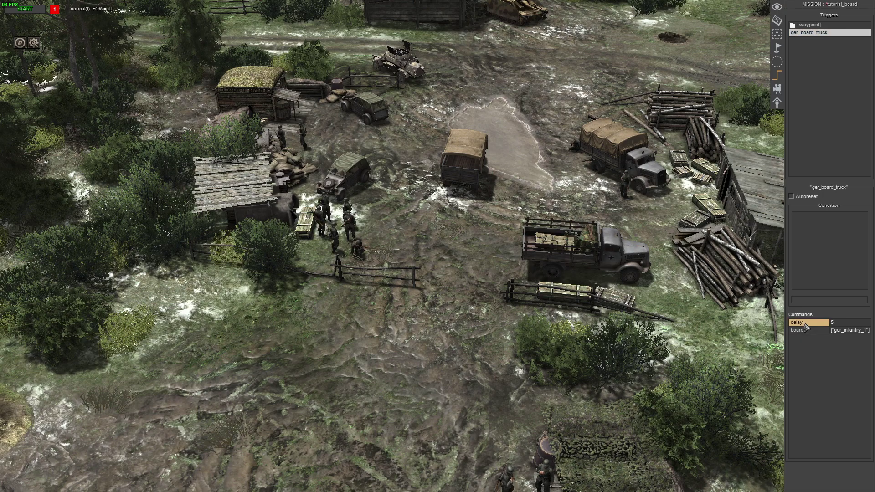
{"action": "key", "text": "ctrl+v"}
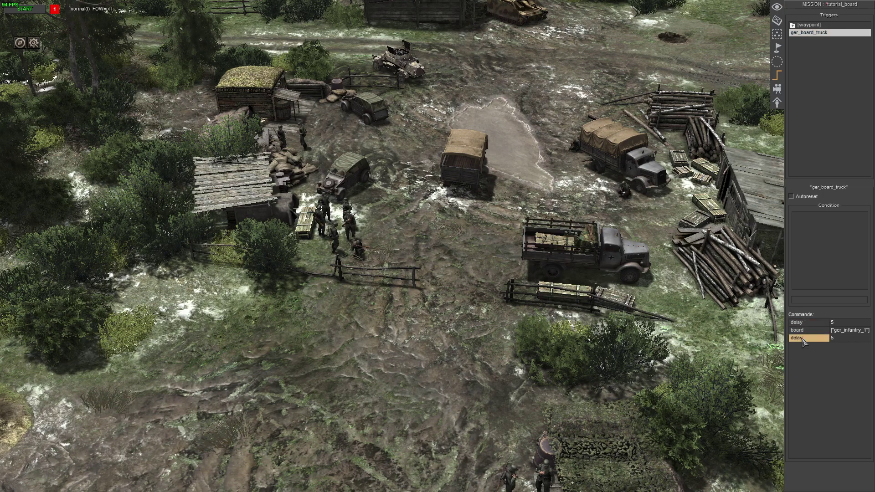
{"action": "double_click", "coordinate": [802, 339]}
{"action": "left_click", "coordinate": [456, 183]}
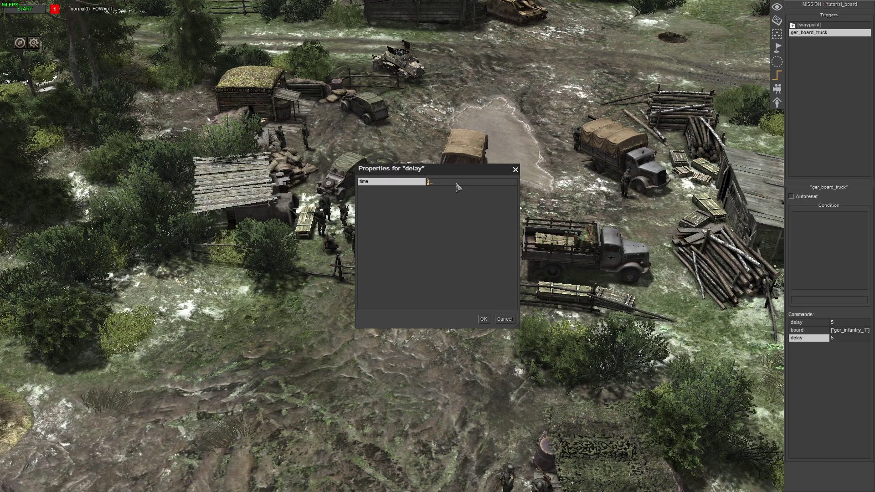
{"action": "left_click", "coordinate": [484, 319]}
Add a waypoint command to the trigger that starts the actor tagged ger_truck_1 at waypoint 0.
{"action": "right_click", "coordinate": [812, 359]}
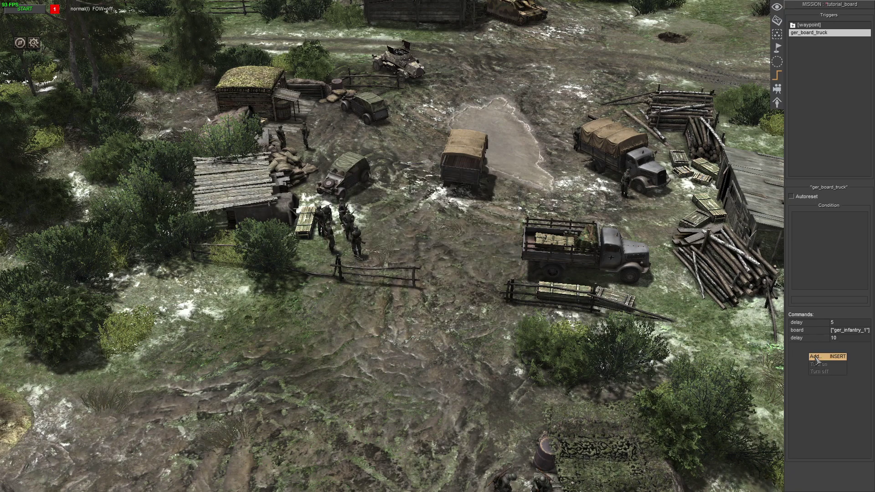
{"action": "left_click", "coordinate": [816, 360]}
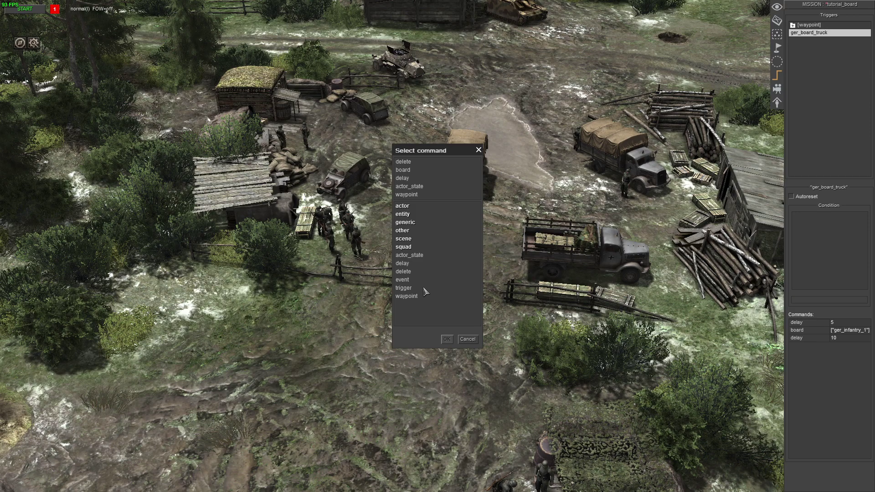
{"action": "double_click", "coordinate": [407, 296]}
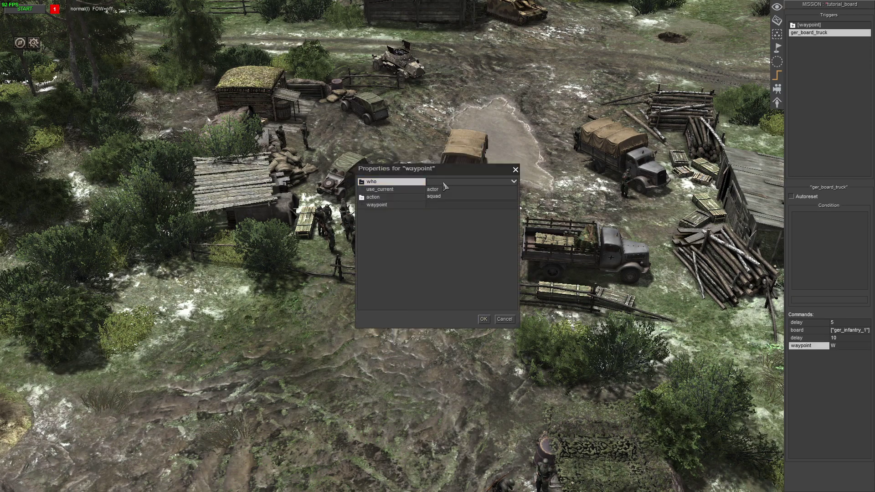
{"action": "left_click", "coordinate": [440, 182]}
{"action": "left_click", "coordinate": [443, 191]}
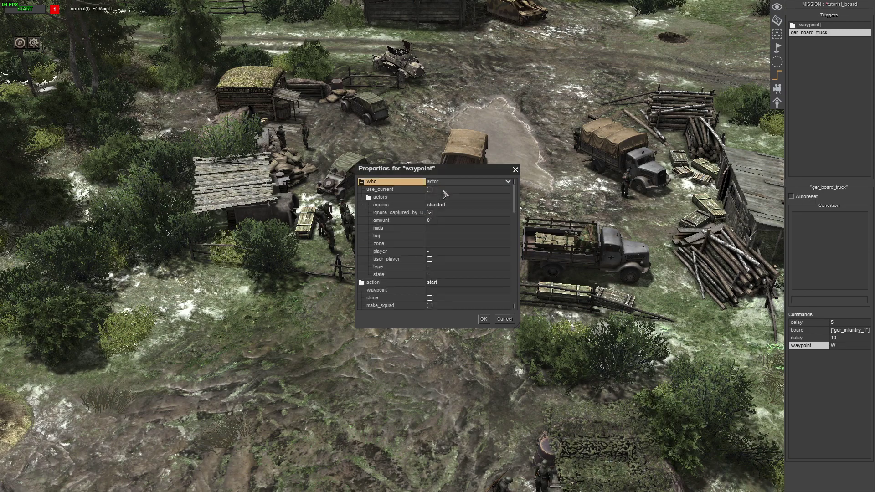
{"action": "left_click", "coordinate": [448, 237]}
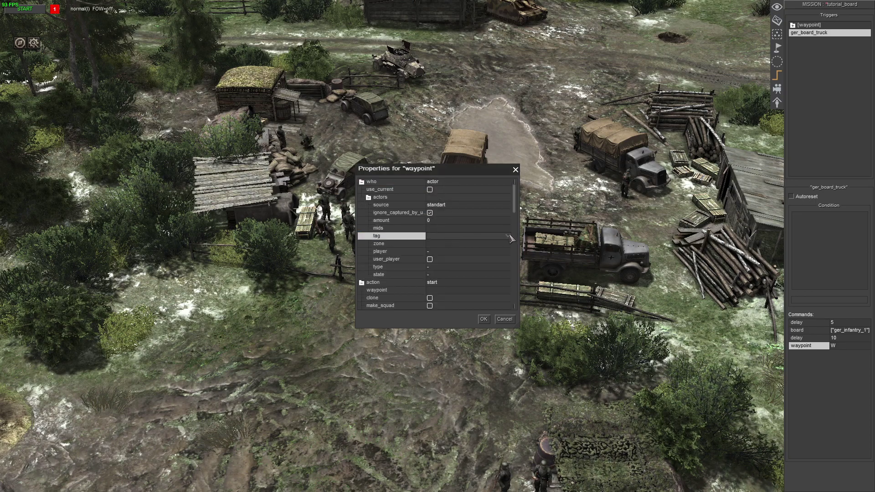
{"action": "left_click", "coordinate": [508, 236]}
{"action": "left_click", "coordinate": [449, 250]}
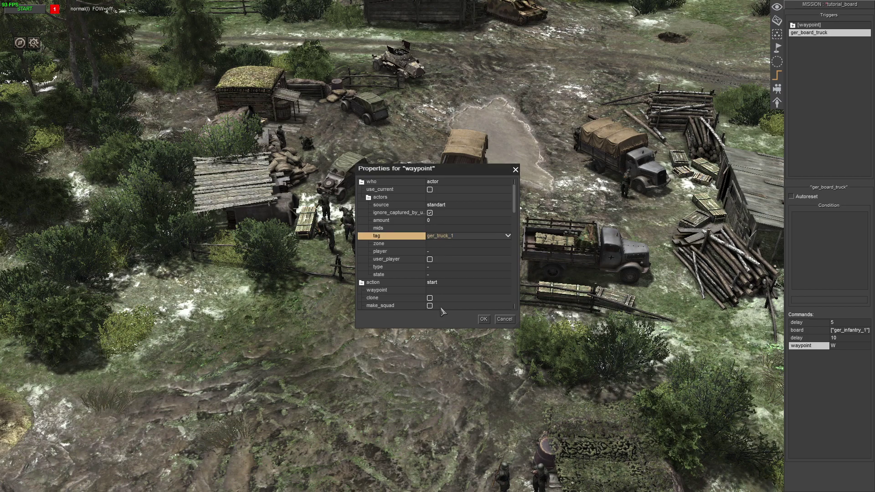
{"action": "left_click", "coordinate": [436, 292]}
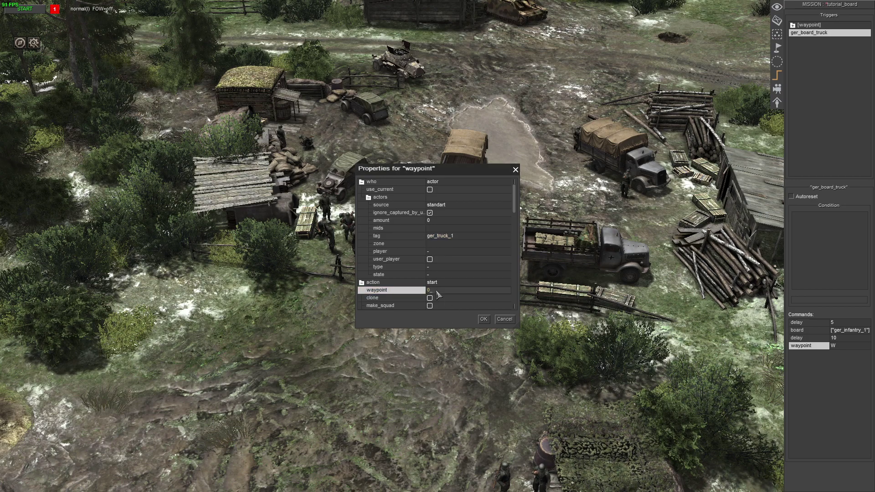
{"action": "left_click", "coordinate": [384, 298]}
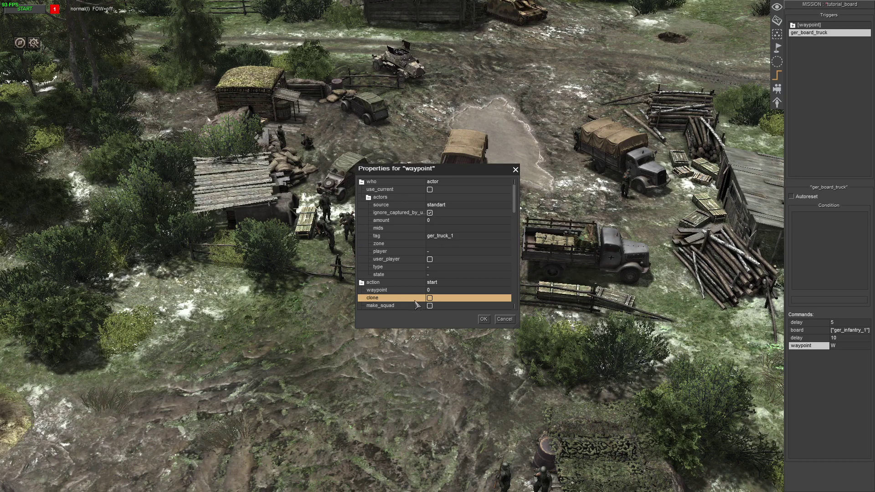
{"action": "left_click", "coordinate": [484, 319]}
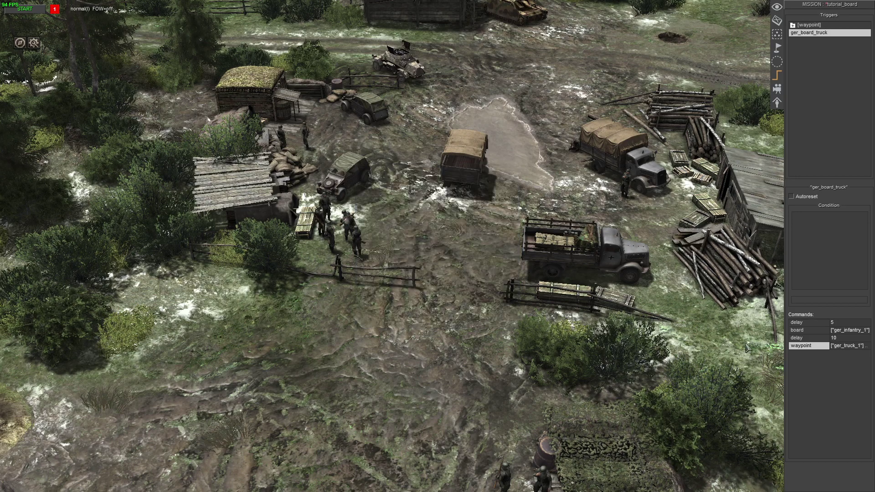
Add an actor_state command to the trigger and set its selector to the tag ger_truck_1.
{"action": "right_click", "coordinate": [816, 361]}
{"action": "left_click", "coordinate": [820, 363]}
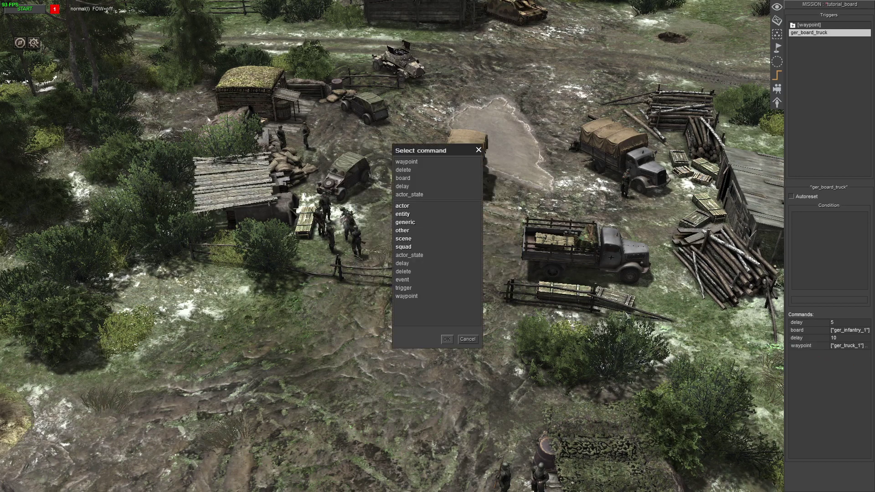
{"action": "double_click", "coordinate": [416, 256]}
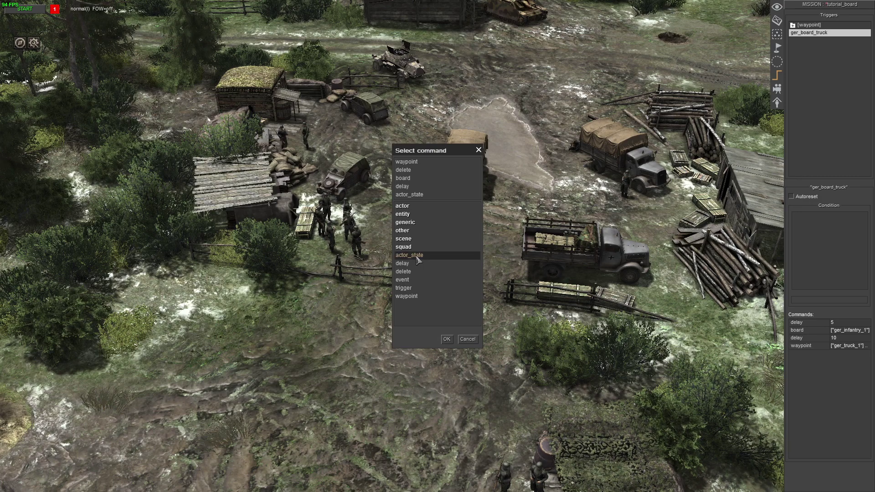
{"action": "double_click", "coordinate": [440, 184]}
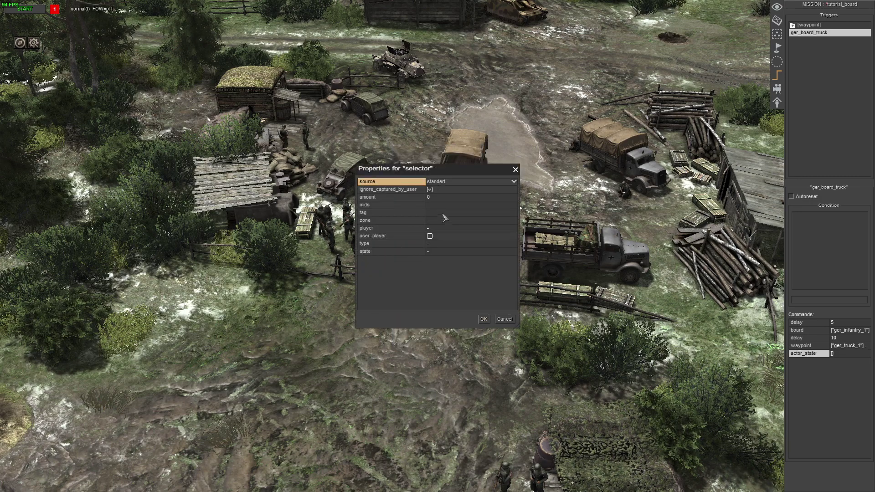
{"action": "left_click", "coordinate": [445, 212]}
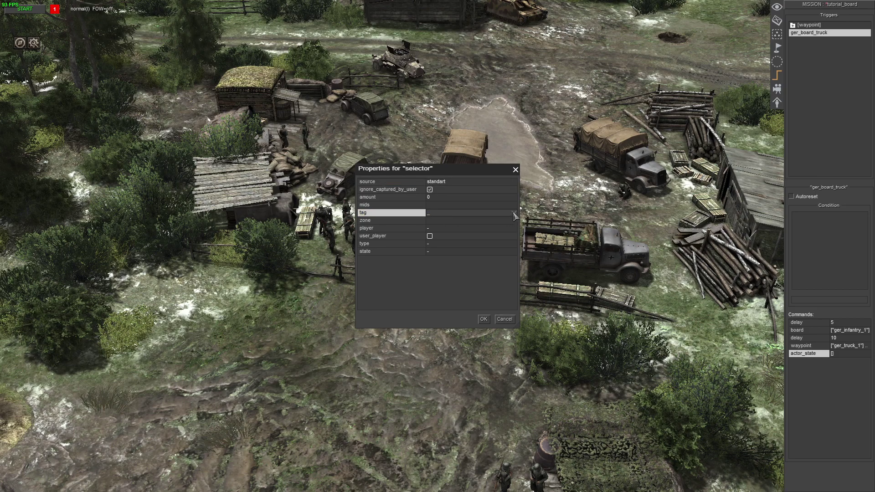
{"action": "left_click", "coordinate": [514, 214]}
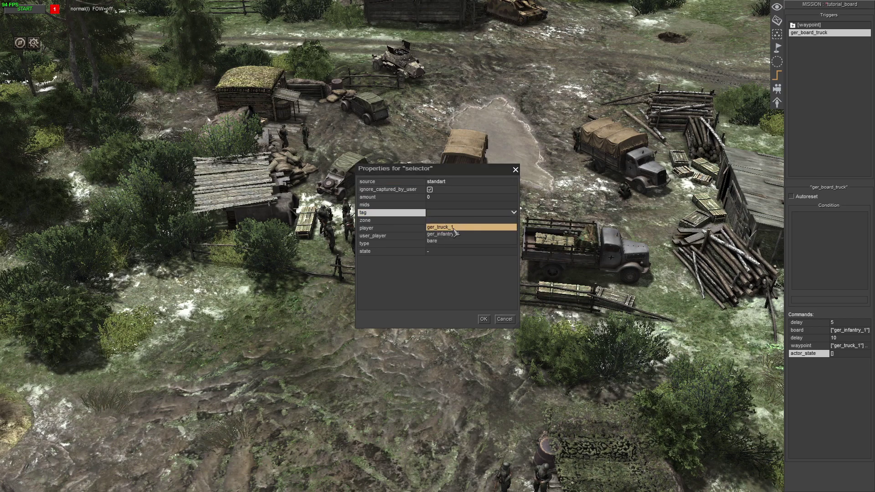
{"action": "left_click", "coordinate": [450, 229]}
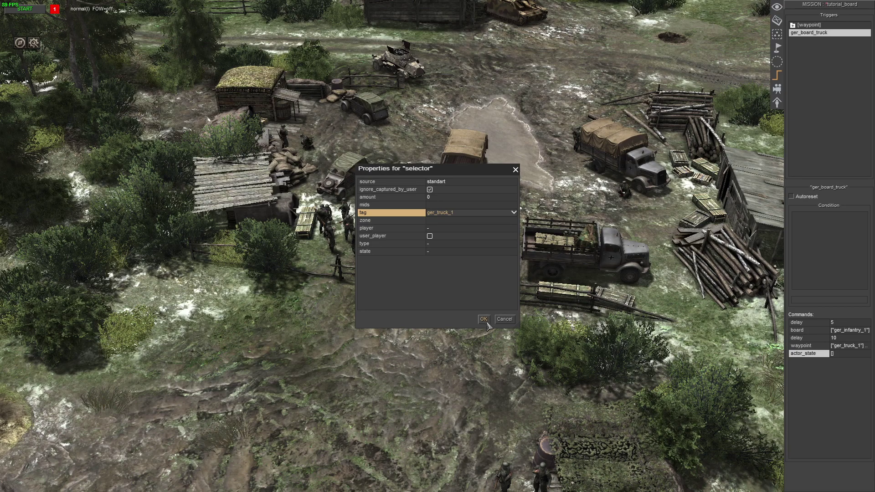
{"action": "left_click", "coordinate": [486, 321]}
Set the actor_state command's fire_mode and move_mode to hold and its weapon_prepare to off.
{"action": "left_click", "coordinate": [436, 205]}
{"action": "left_click", "coordinate": [435, 206]}
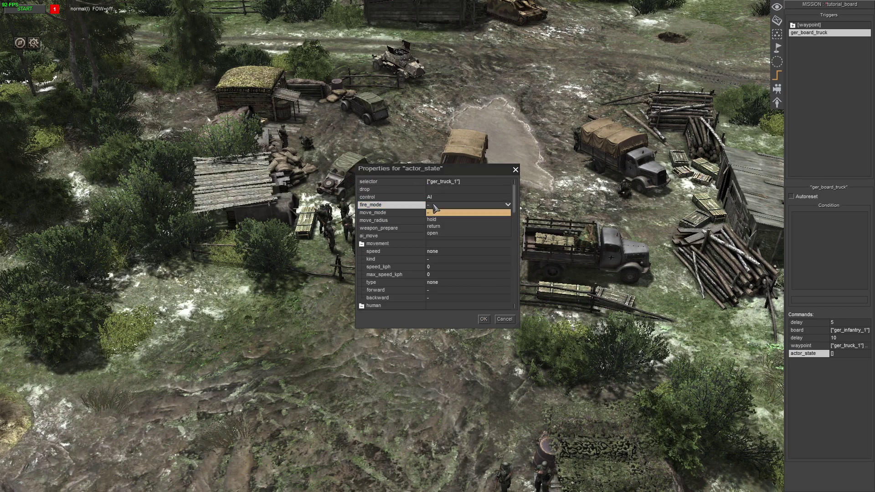
{"action": "left_click", "coordinate": [432, 219]}
{"action": "left_click", "coordinate": [435, 212]}
{"action": "left_click", "coordinate": [441, 227]}
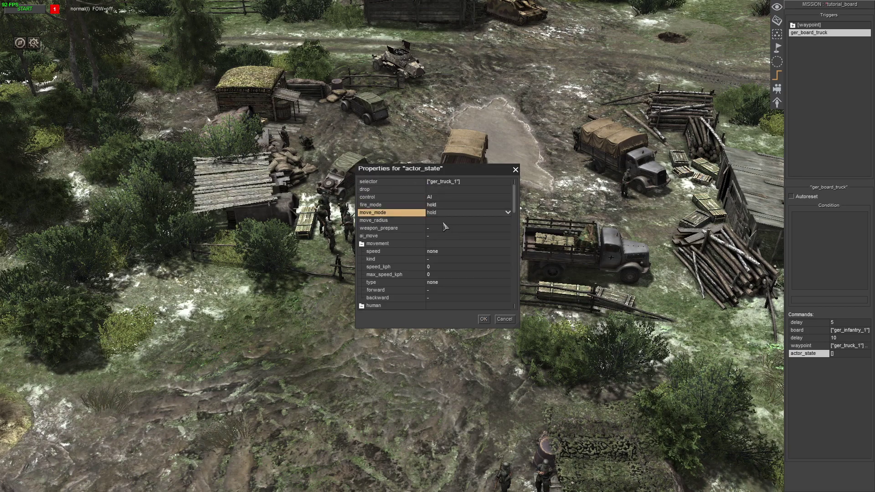
{"action": "left_click", "coordinate": [443, 228]}
{"action": "left_click", "coordinate": [443, 228]}
{"action": "left_click", "coordinate": [439, 251]}
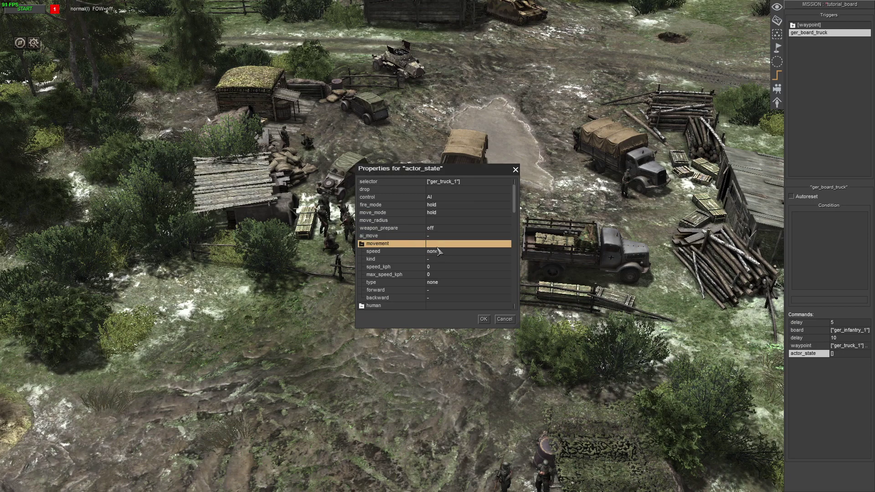
Set the actor_state command's movement speed to normal, with speed_kph and max_speed_kph both at 25.
{"action": "left_click", "coordinate": [439, 252]}
{"action": "left_click", "coordinate": [439, 251]}
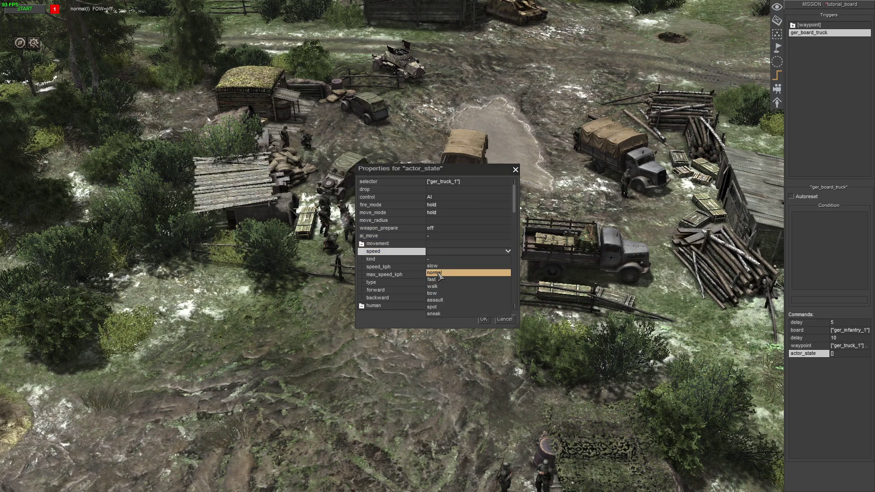
{"action": "left_click", "coordinate": [439, 273]}
{"action": "left_click", "coordinate": [441, 268]}
{"action": "left_click", "coordinate": [442, 268]}
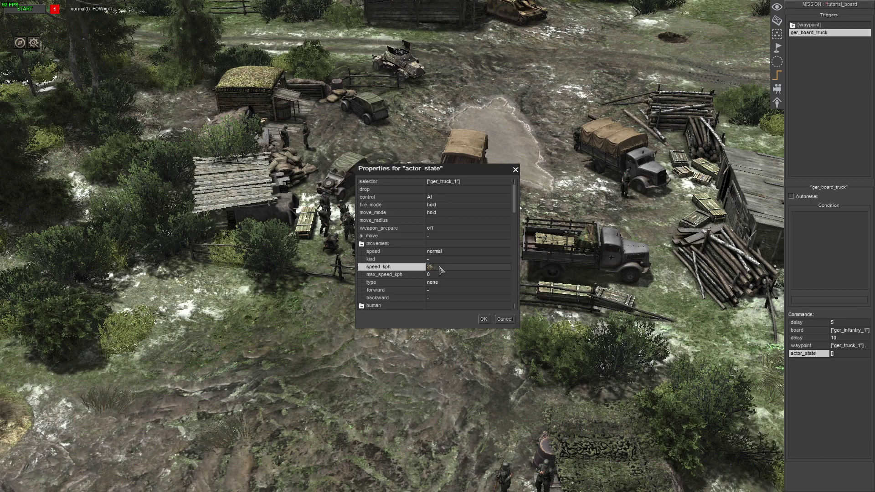
{"action": "left_click", "coordinate": [442, 275]}
{"action": "left_click", "coordinate": [443, 276]}
{"action": "type", "text": "25"}
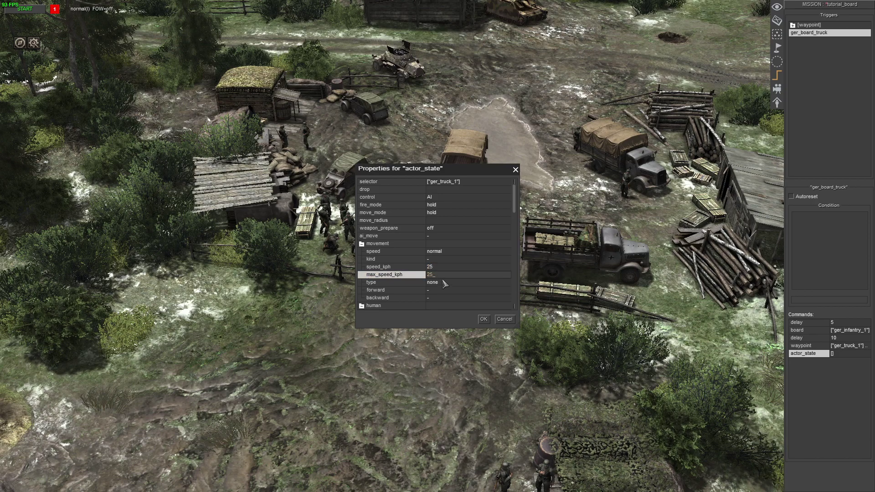
{"action": "left_click", "coordinate": [483, 319]}
Save the mission, leave the mission editor for the game view and start the simulation.
{"action": "key", "text": "ctrl+s"}
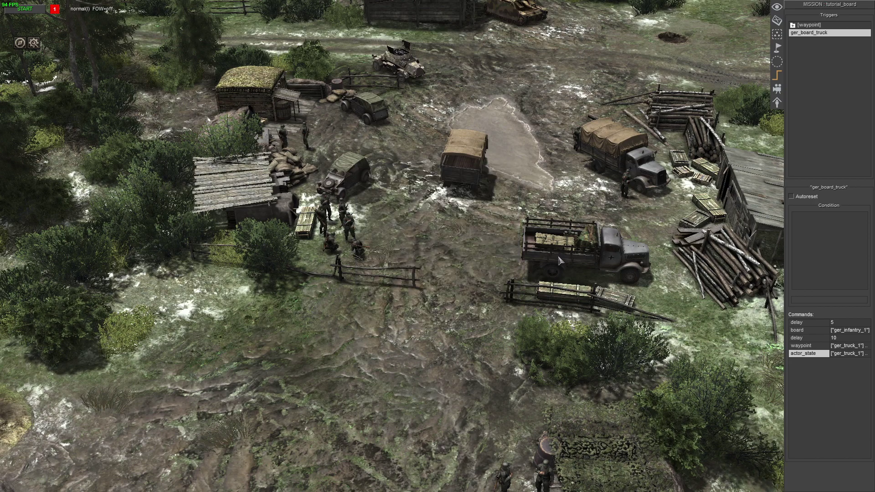
{"action": "key", "text": "F2"}
{"action": "key", "text": "F1"}
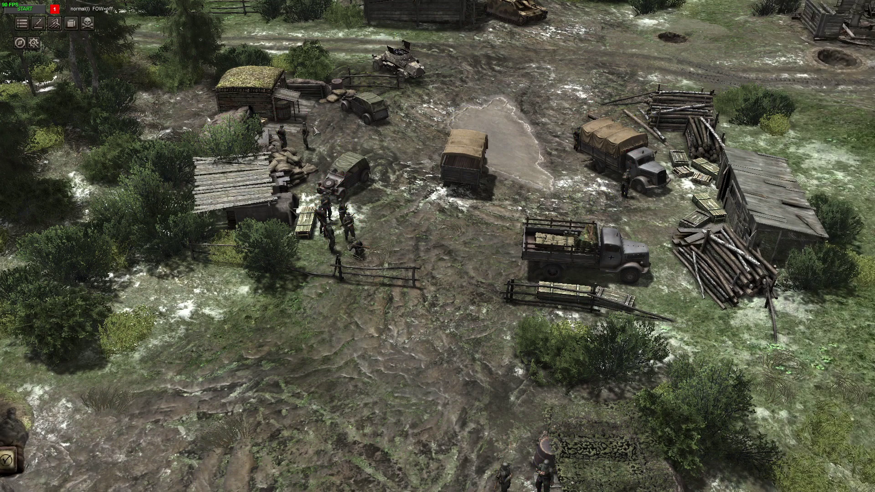
{"action": "left_click", "coordinate": [28, 9]}
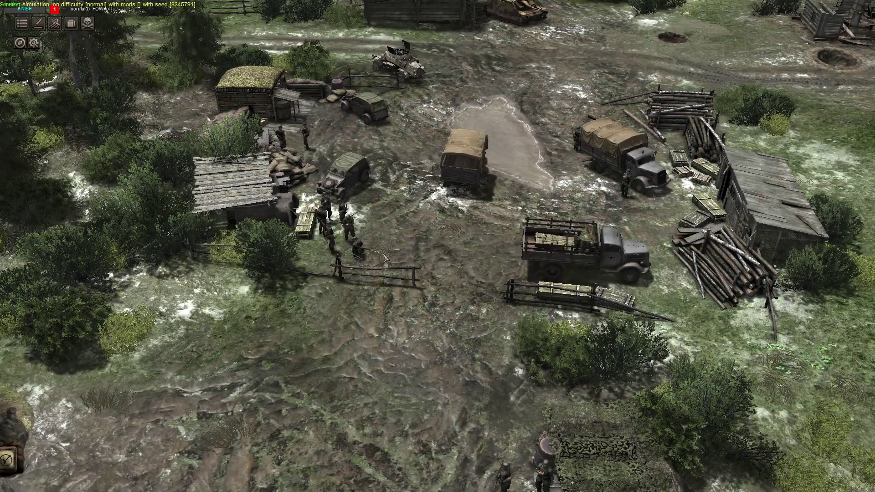
Watch the infantry board the canvas-covered truck in the running simulation and follow the truck's drive along the dirt road.
{"action": "middle_click_drag", "start_coordinate": [383, 253], "coordinate": [385, 314]}
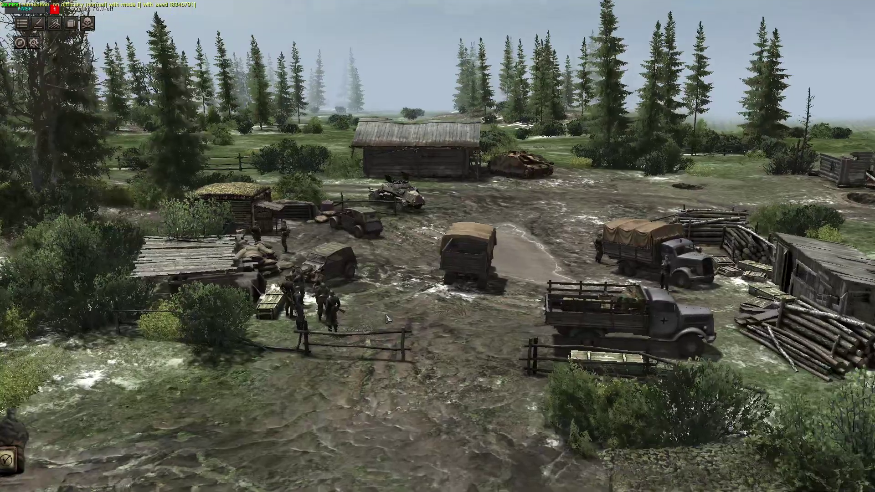
{"action": "scroll", "coordinate": [387, 319], "scroll_direction": "down", "scroll_amount": 3}
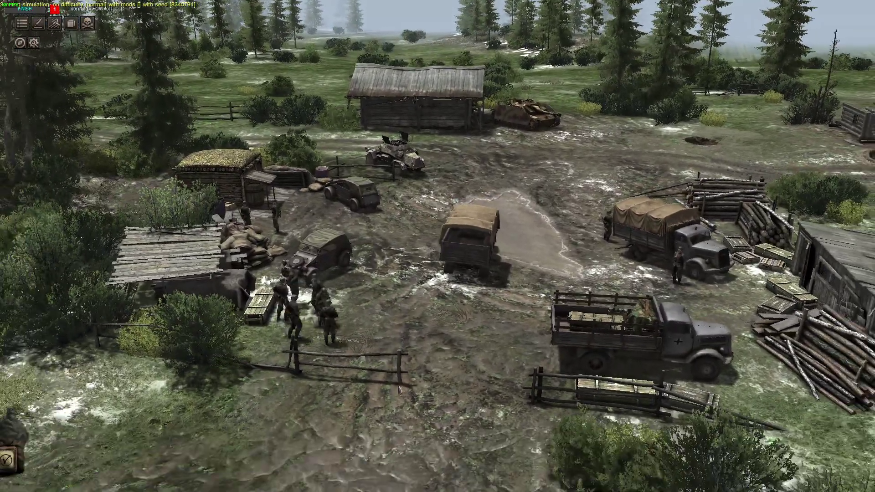
{"action": "middle_click_drag", "start_coordinate": [400, 390], "coordinate": [485, 407]}
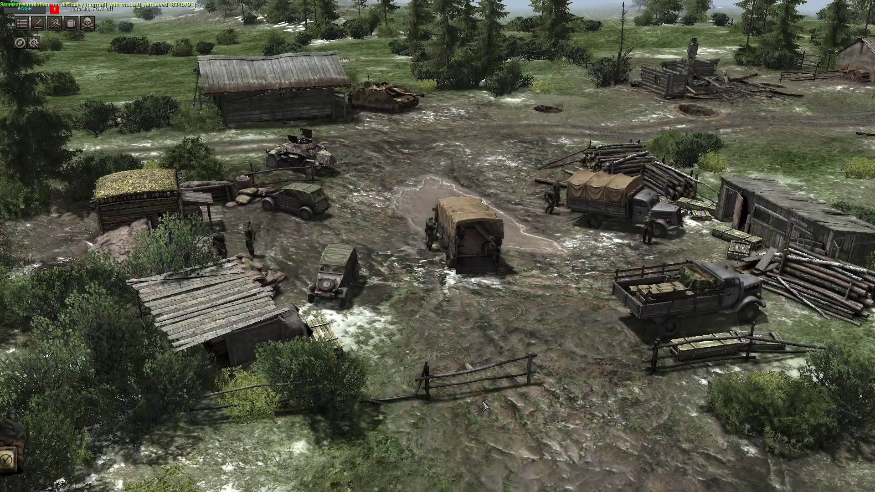
{"action": "middle_click_drag", "start_coordinate": [525, 306], "coordinate": [432, 309]}
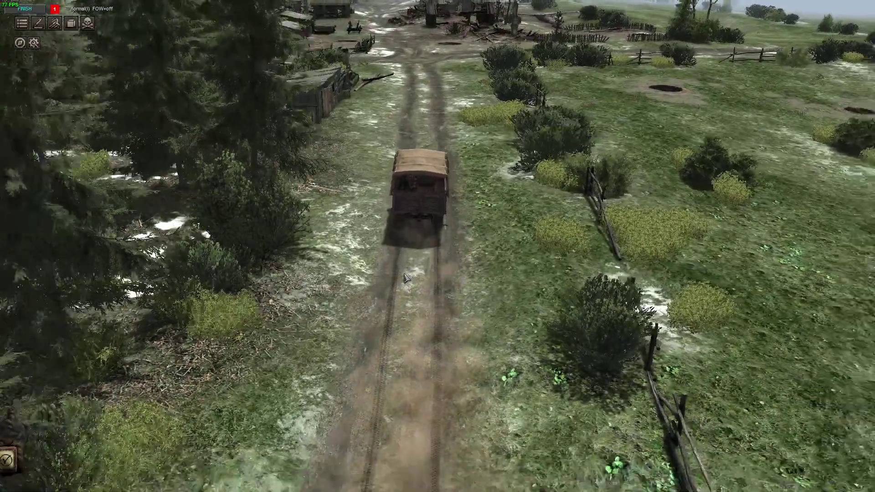
{"action": "scroll", "coordinate": [405, 274], "scroll_direction": "down", "scroll_amount": 3}
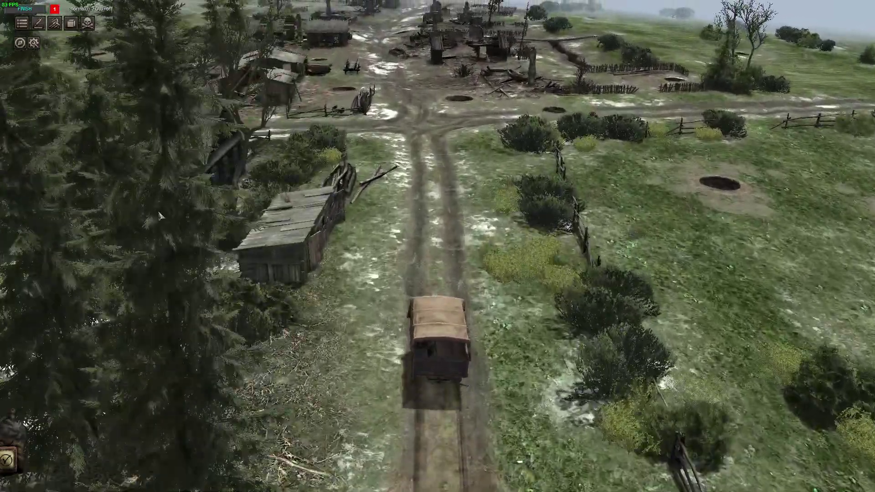
{"action": "middle_click_drag", "start_coordinate": [34, 4], "coordinate": [274, 7]}
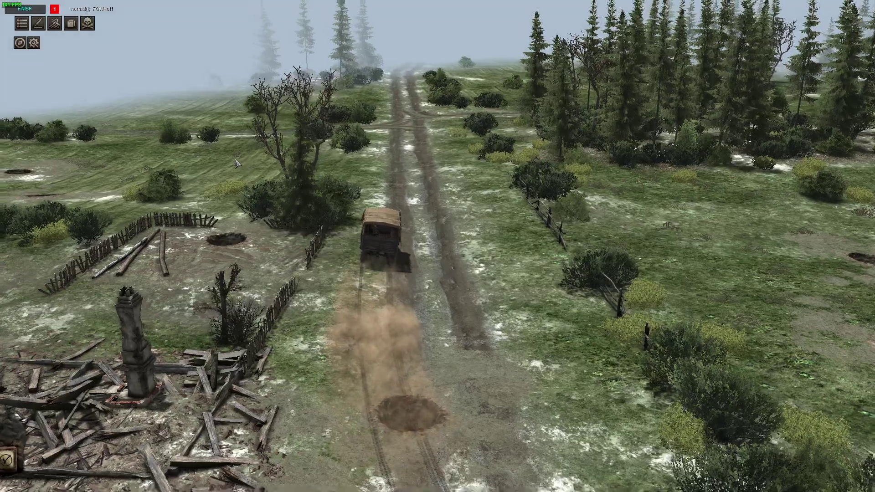
{"action": "middle_click_drag", "start_coordinate": [237, 164], "coordinate": [219, 191]}
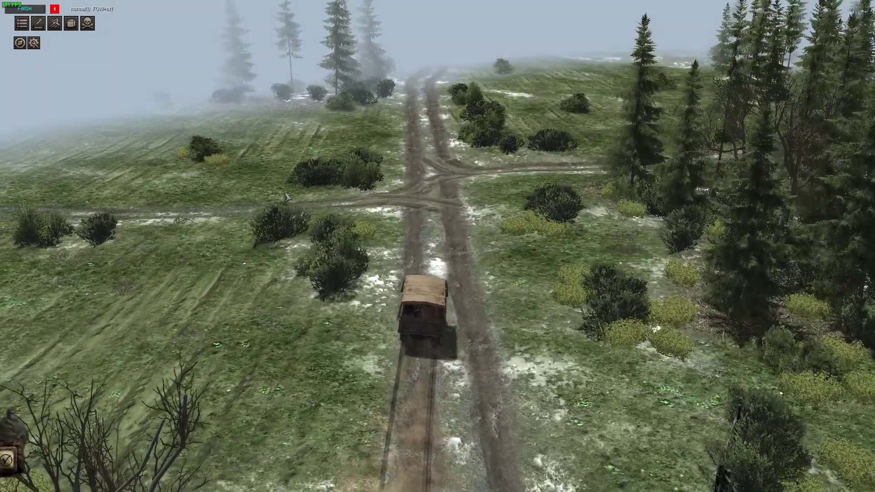
{"action": "key", "text": "Up"}
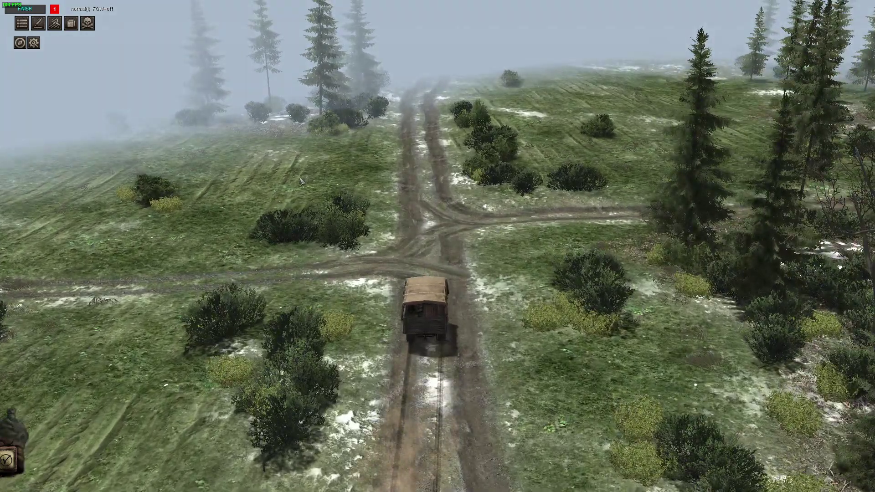
{"action": "scroll", "coordinate": [301, 181], "scroll_direction": "down", "scroll_amount": 3}
{"action": "middle_click_drag", "start_coordinate": [301, 182], "coordinate": [318, 188]}
Display the ger_truck waypoint route in the mission editor, follow the truck along its last waypoints and return to the game view.
{"action": "key", "text": "F3"}
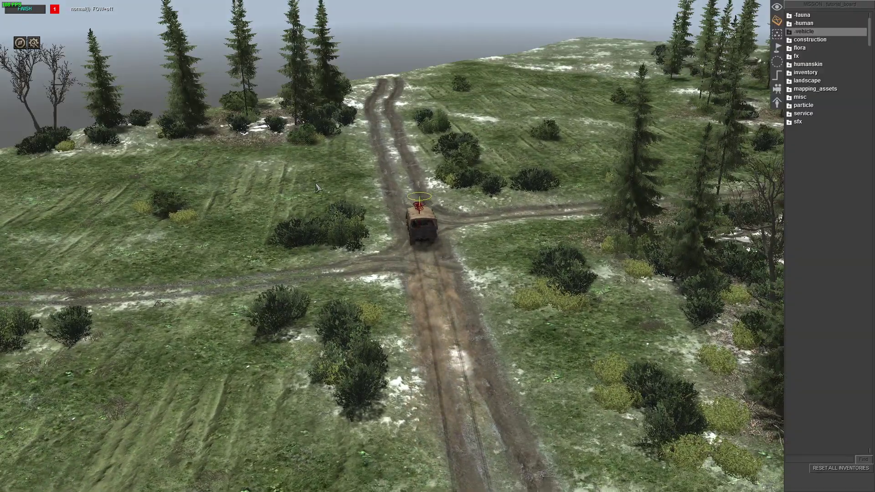
{"action": "key", "text": "Up"}
{"action": "middle_click_drag", "start_coordinate": [90, 102], "coordinate": [141, 106]}
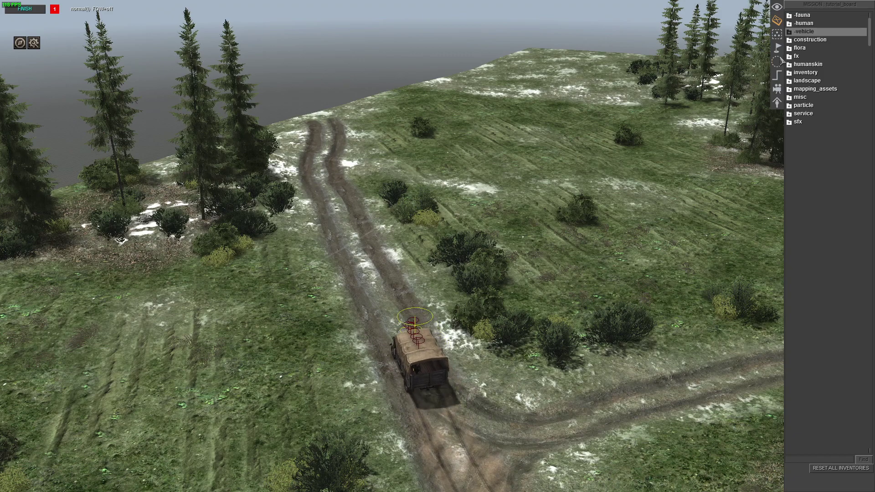
{"action": "left_click", "coordinate": [777, 48]}
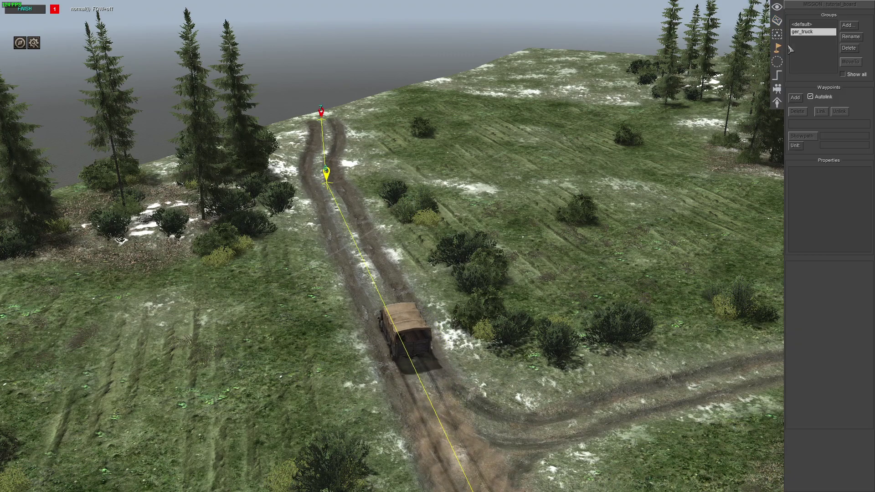
{"action": "left_click", "coordinate": [625, 278]}
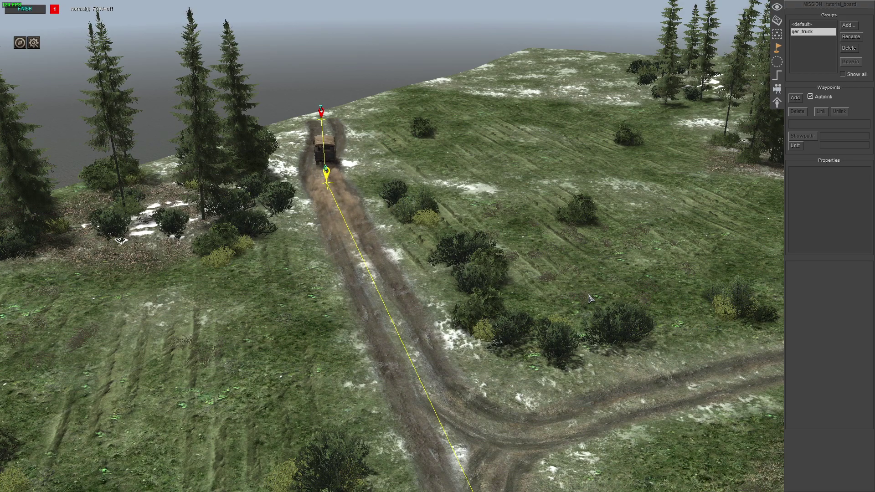
{"action": "middle_click_drag", "start_coordinate": [585, 295], "coordinate": [546, 296]}
{"action": "left_click", "coordinate": [777, 20]}
{"action": "key", "text": "F1"}
{"action": "key", "text": "Down"}
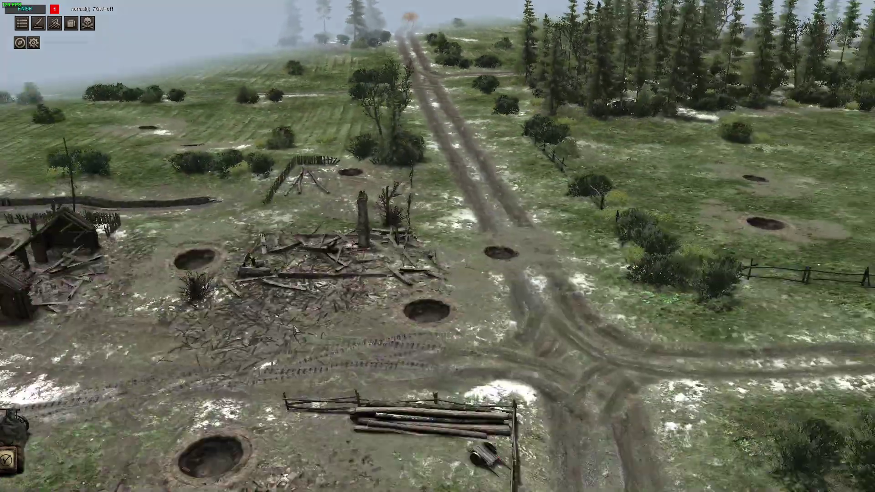
{"action": "middle_click_drag", "start_coordinate": [296, 330], "coordinate": [821, 317]}
{"action": "key", "text": "Up"}
{"action": "key", "text": "Up"}
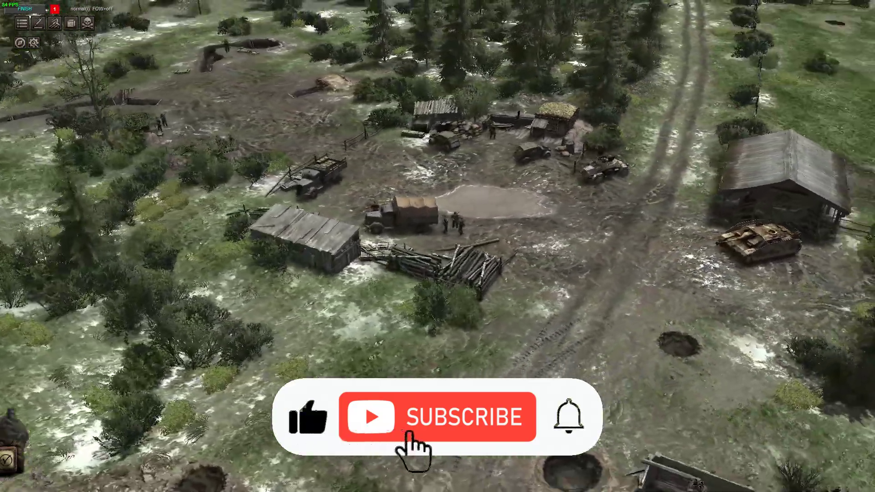
{"action": "middle_click_drag", "start_coordinate": [503, 228], "coordinate": [503, 182]}
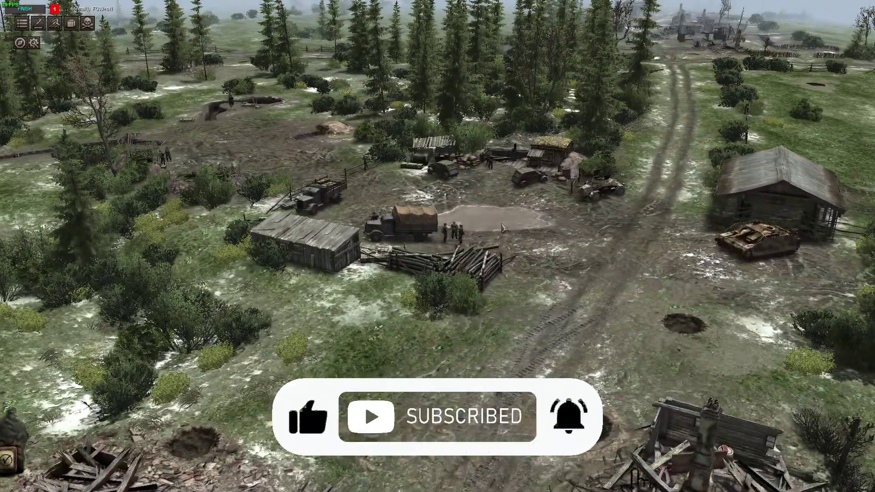
{"action": "scroll", "coordinate": [502, 228], "scroll_direction": "up", "scroll_amount": 3}
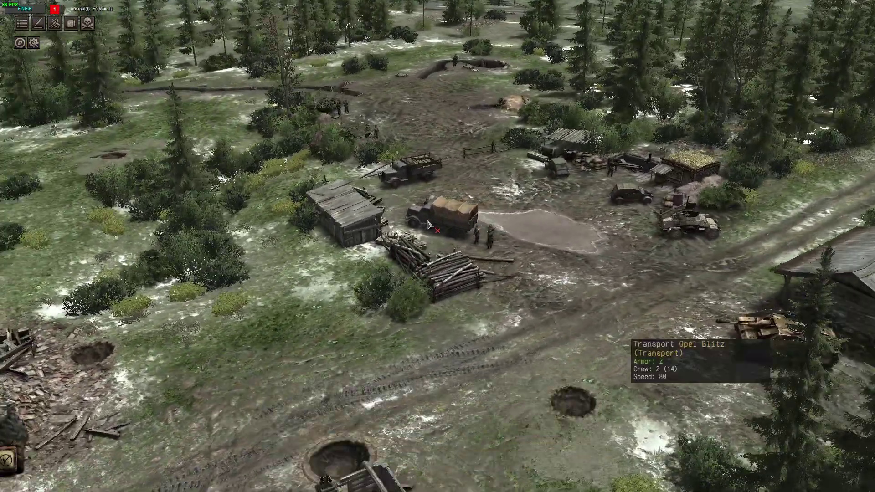
{"action": "middle_click_drag", "start_coordinate": [428, 225], "coordinate": [673, 309]}
{"action": "key", "text": "Up"}
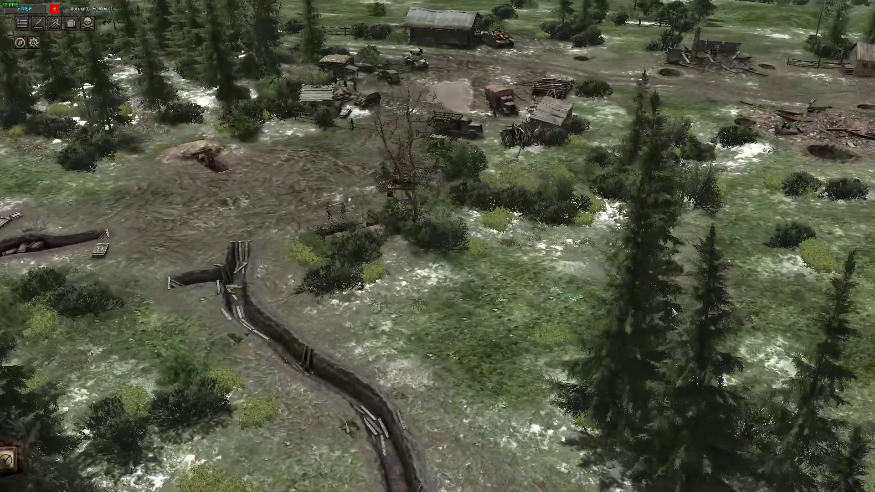
{"action": "scroll", "coordinate": [455, 176], "scroll_direction": "up", "scroll_amount": 2}
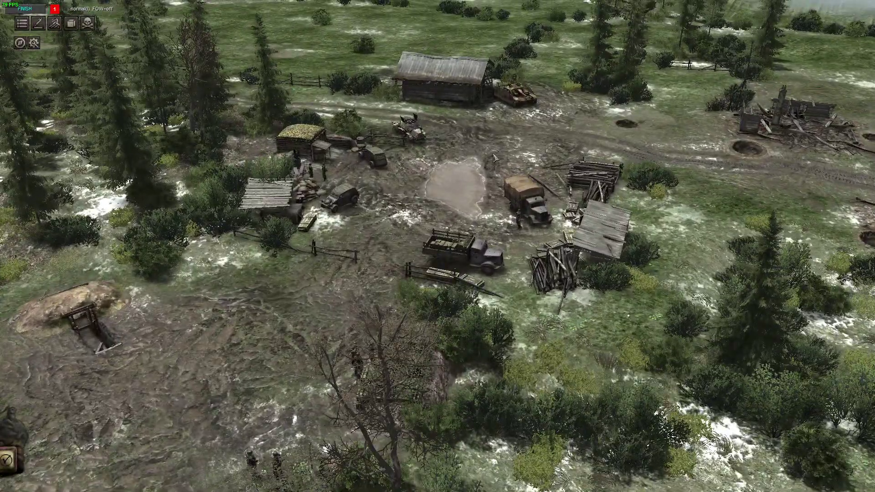
{"action": "middle_click_drag", "start_coordinate": [308, 291], "coordinate": [414, 283]}
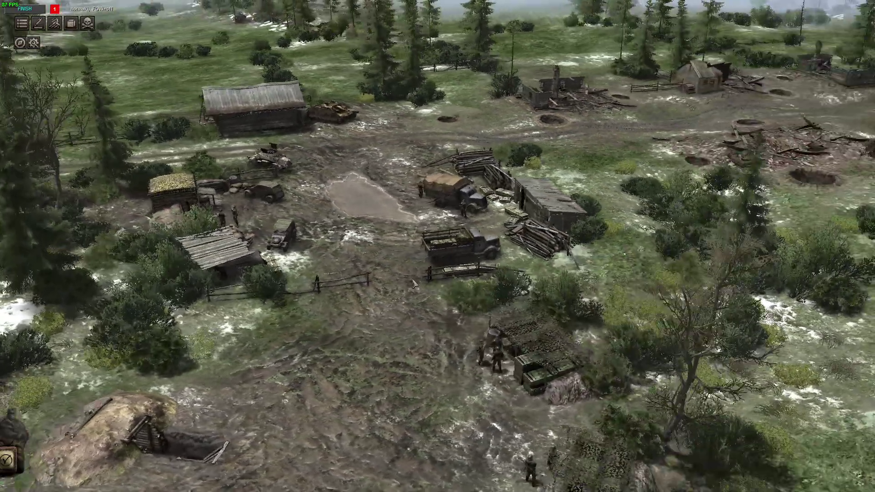
{"action": "scroll", "coordinate": [412, 259], "scroll_direction": "down", "scroll_amount": 5}
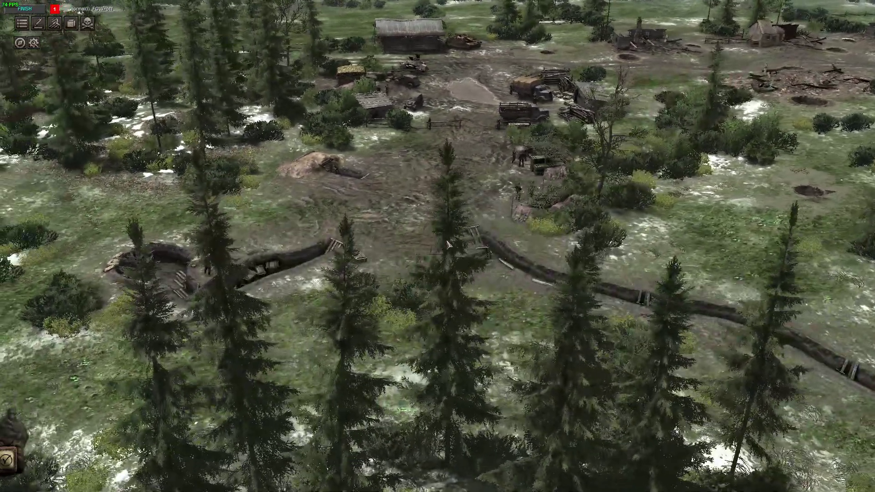
{"action": "scroll", "coordinate": [436, 250], "scroll_direction": "up", "scroll_amount": 5}
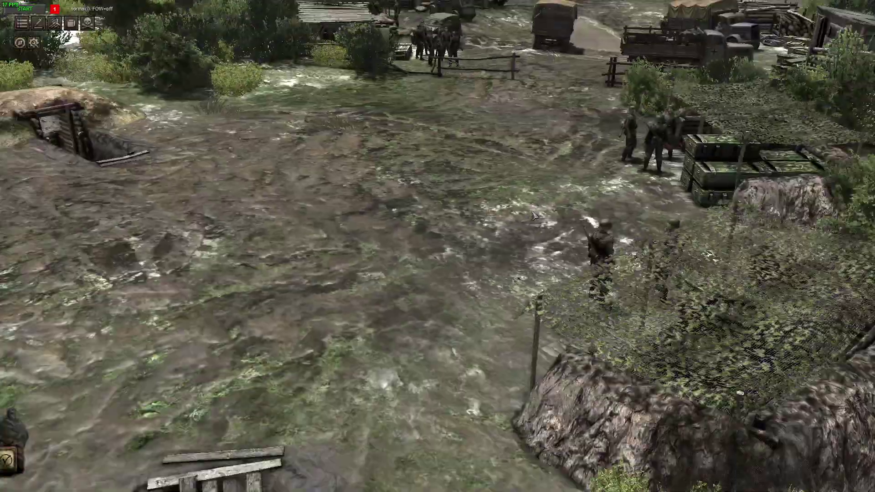
{"action": "scroll", "coordinate": [535, 216], "scroll_direction": "down", "scroll_amount": 4}
{"action": "middle_click_drag", "start_coordinate": [534, 216], "coordinate": [424, 208]}
{"action": "key", "text": "Up"}
{"action": "key", "text": "Left"}
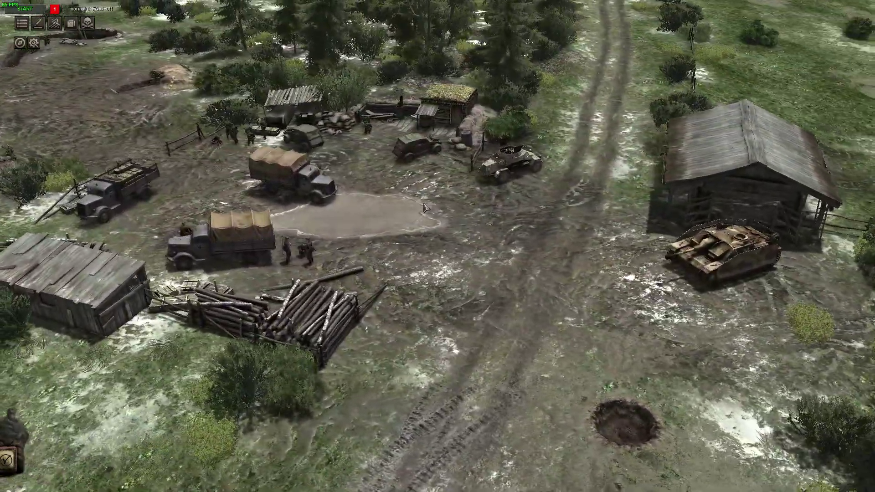